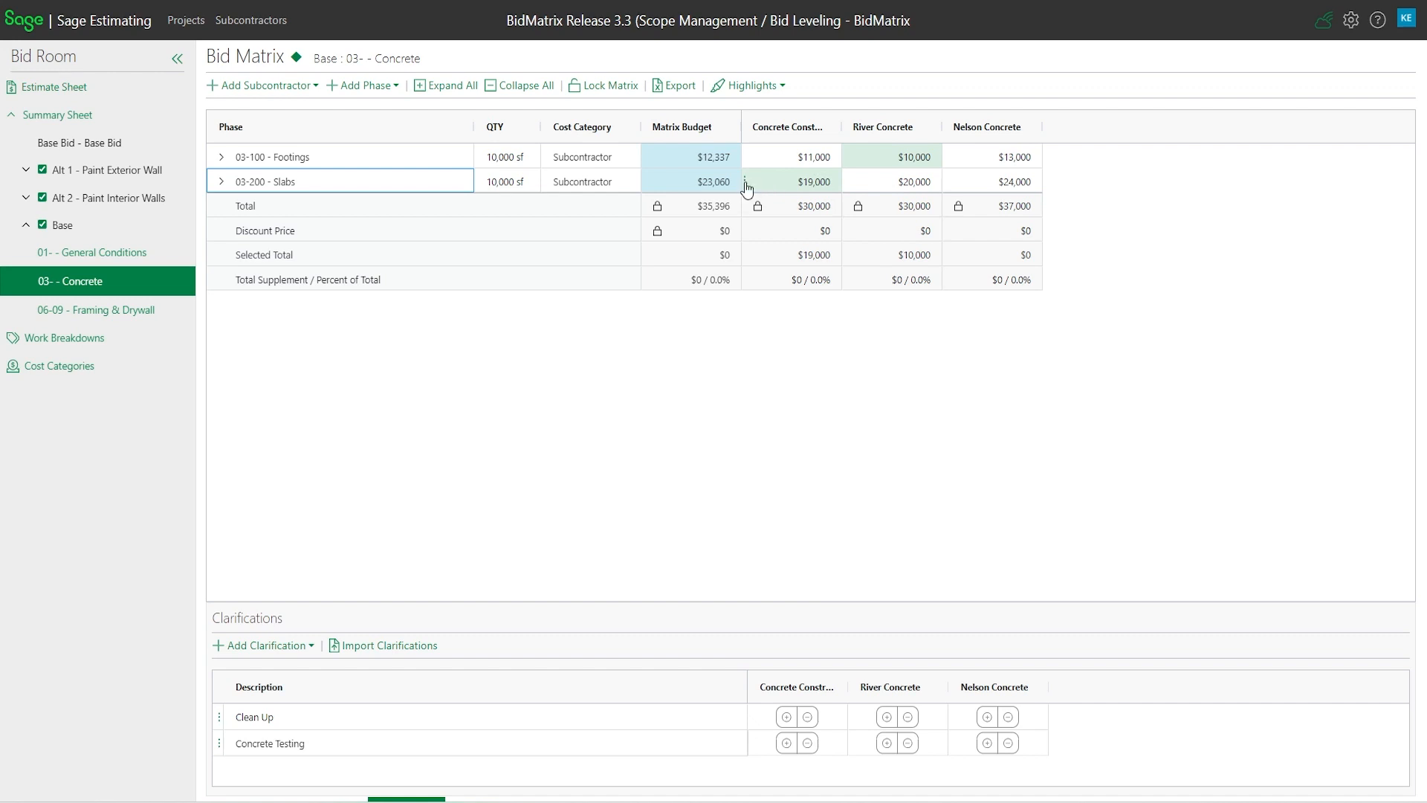
# - Open the supplement breakdown of Concrete Construction's 03-200 Slabs bid with its item supplements expanded
pyautogui.click(747, 182)
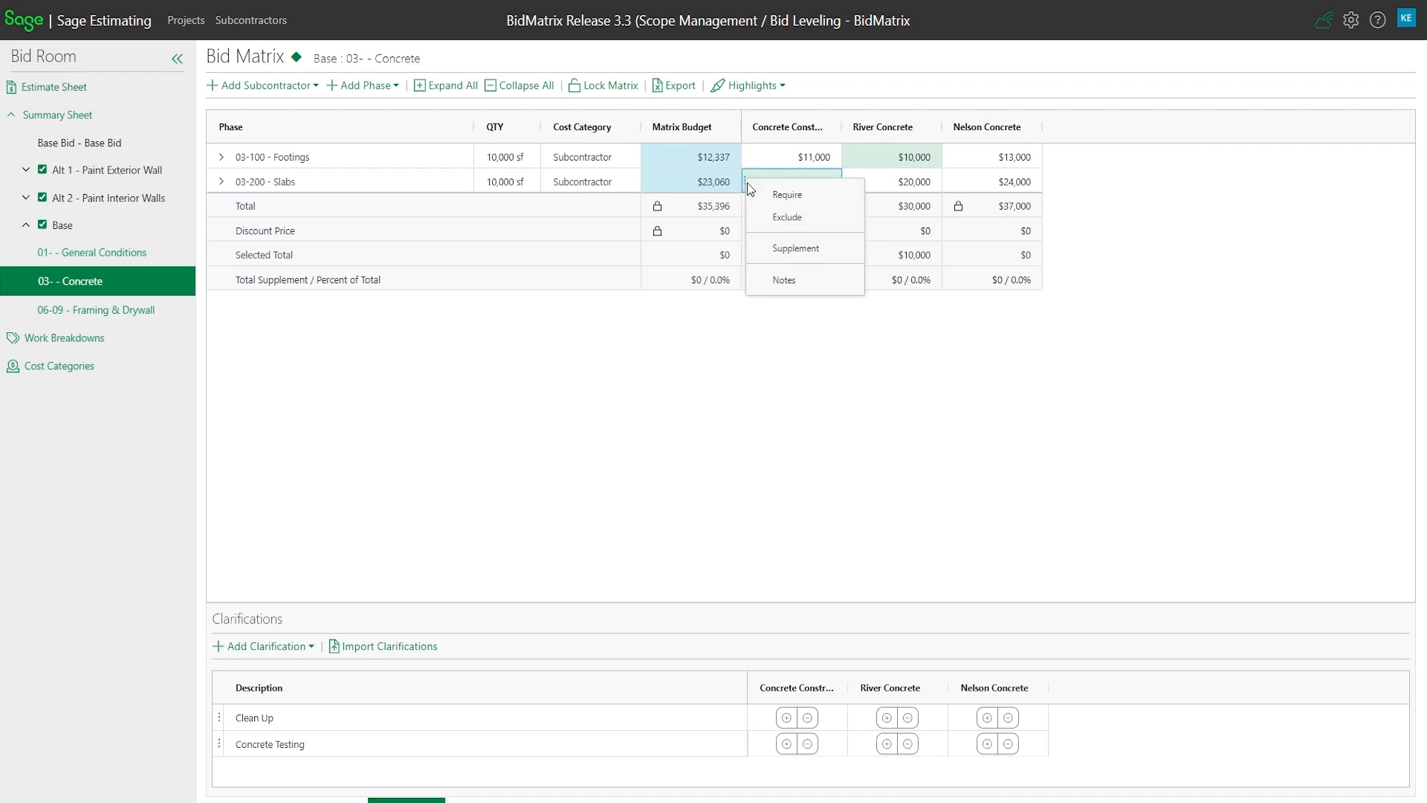
pyautogui.click(810, 249)
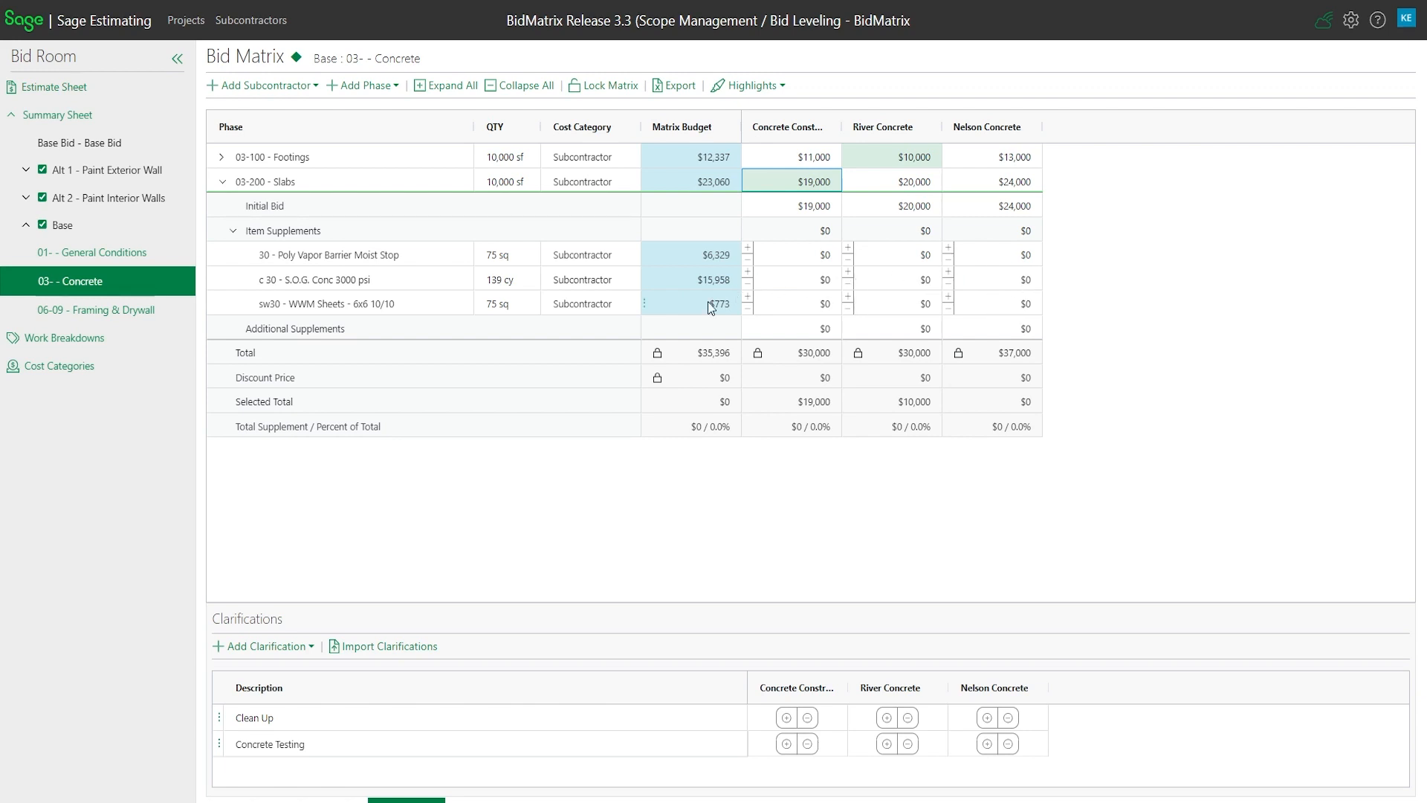
pyautogui.click(222, 182)
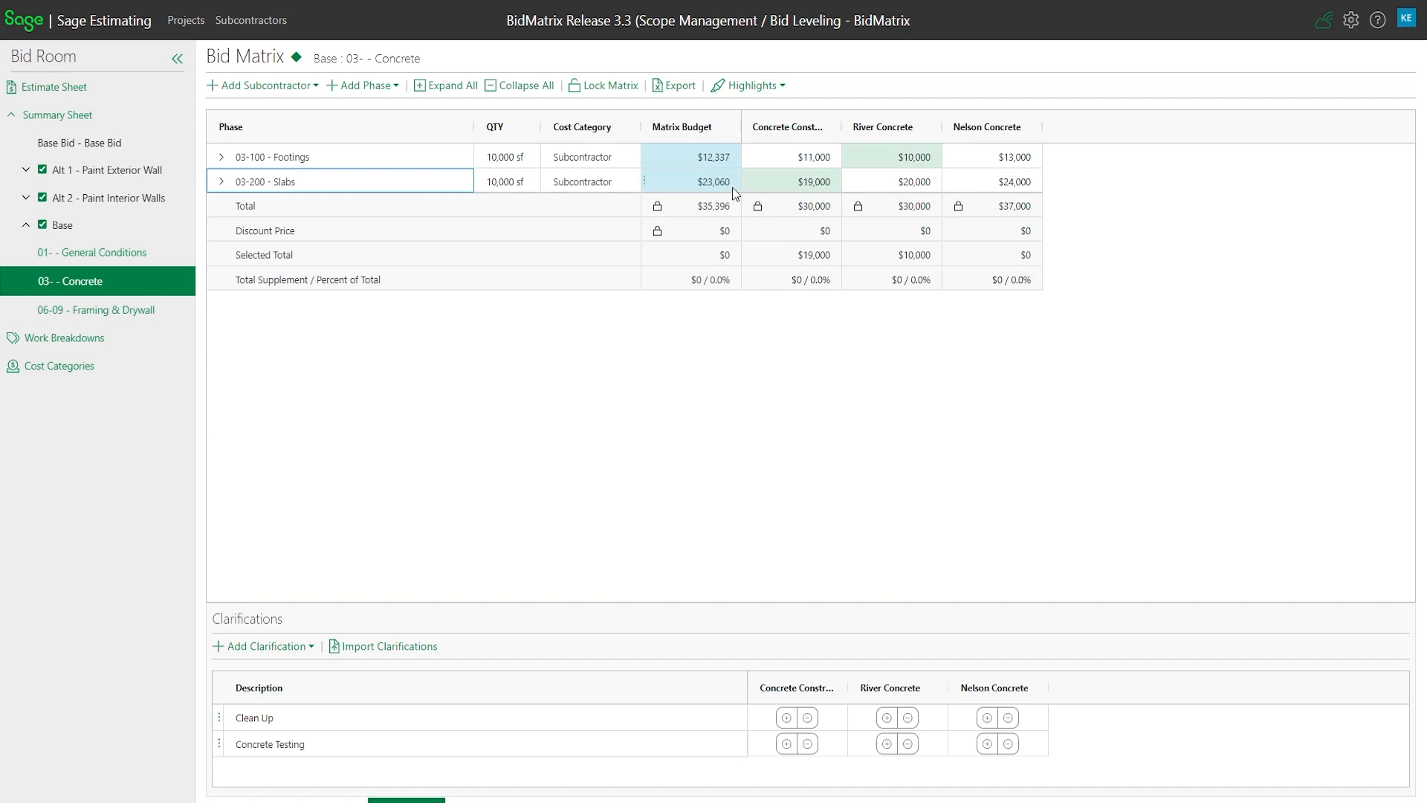
pyautogui.click(222, 182)
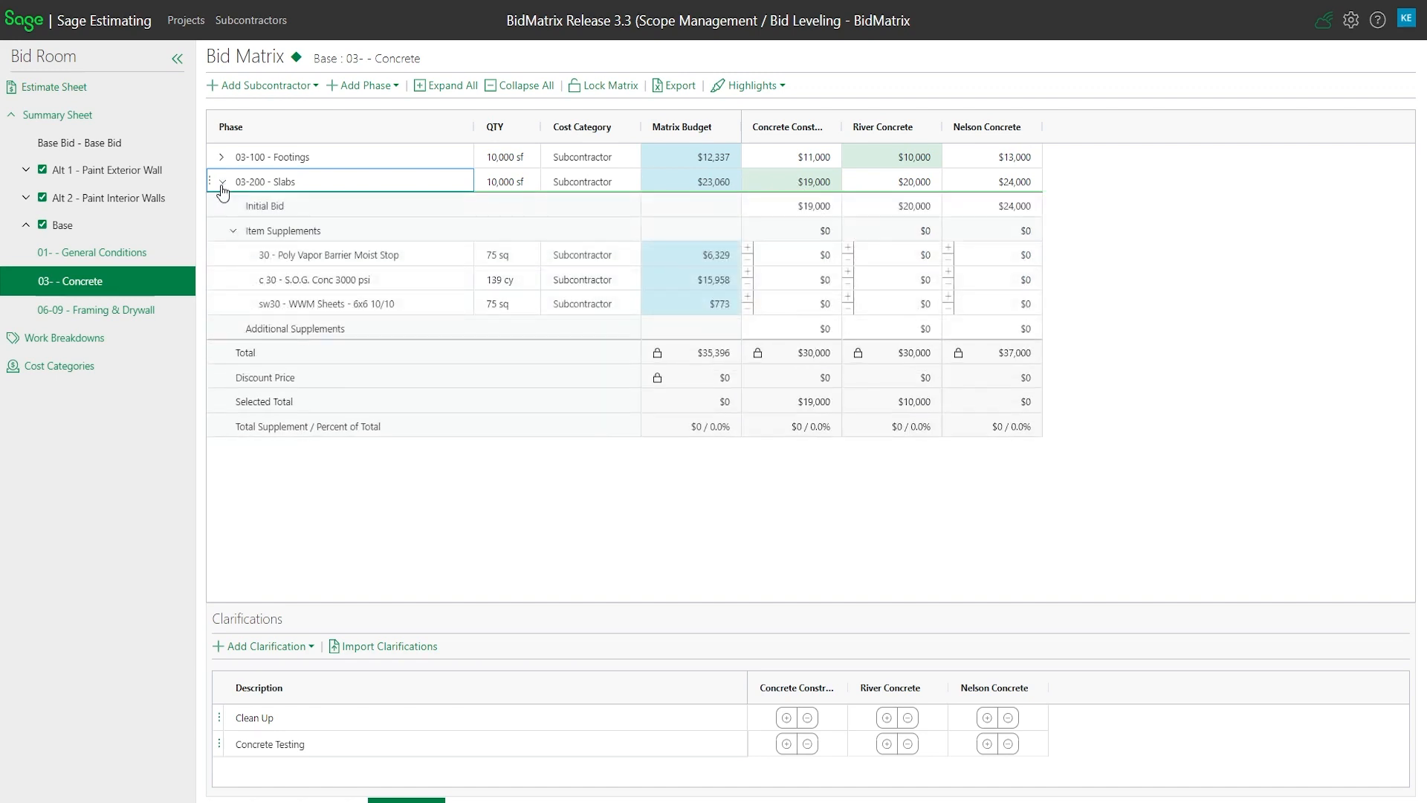
pyautogui.click(232, 231)
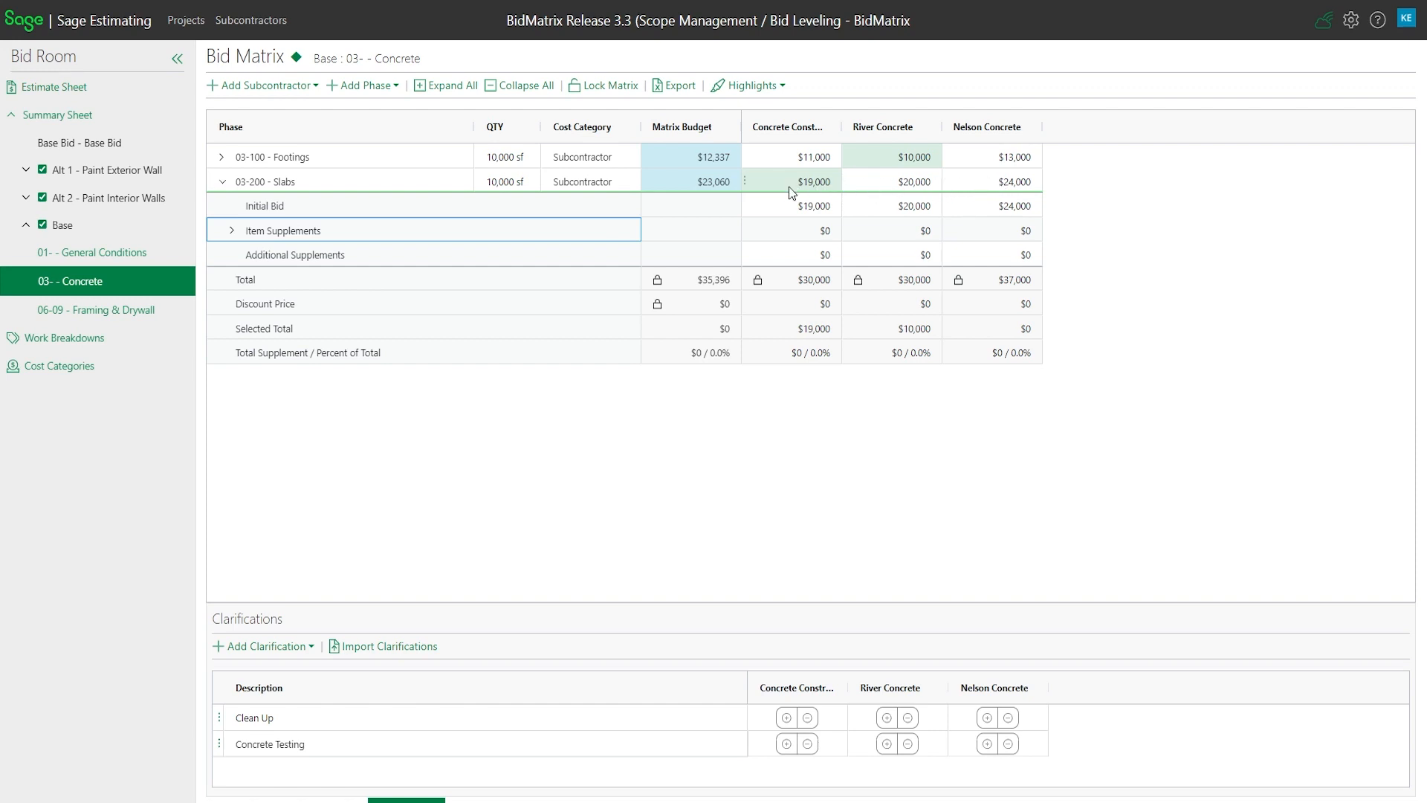
pyautogui.click(233, 230)
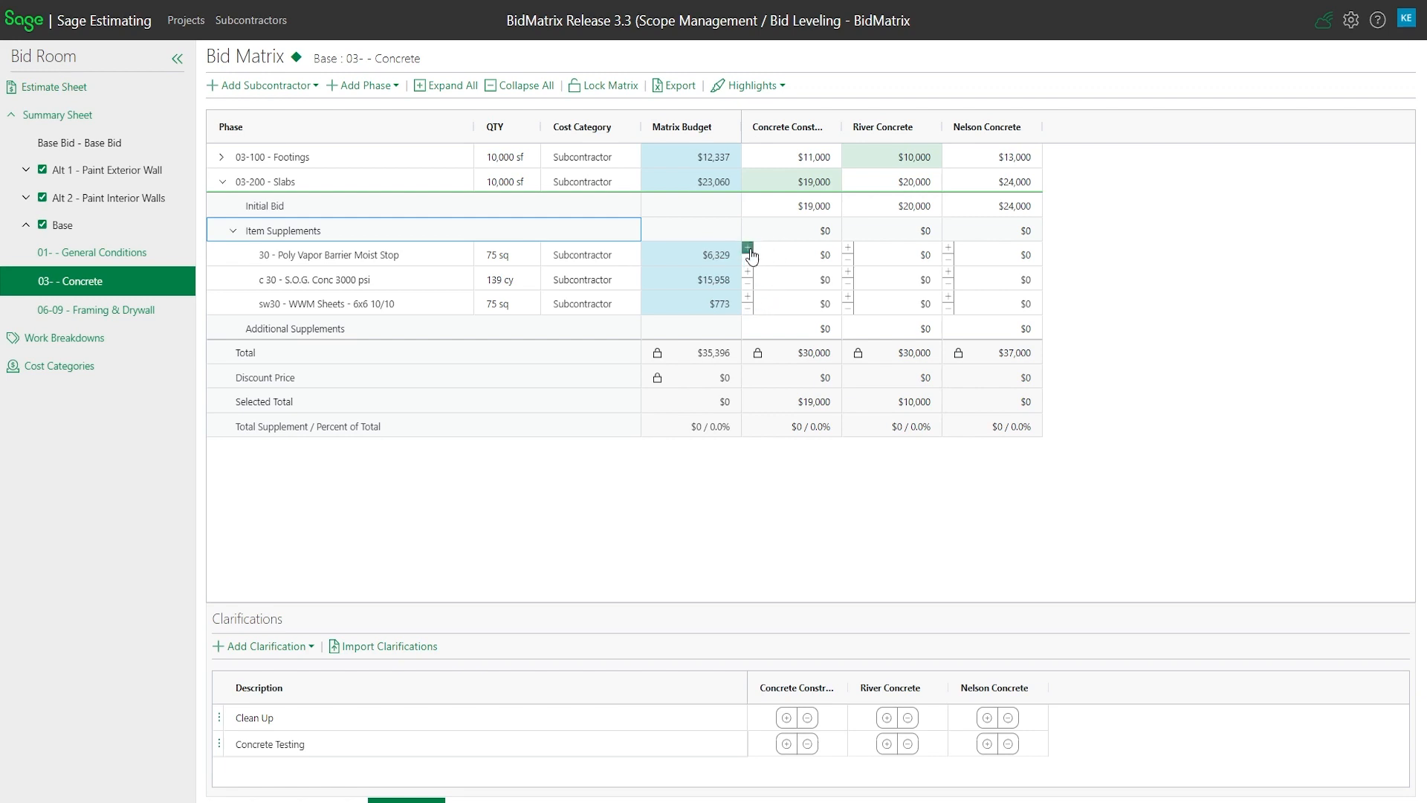
# - Mark Poly Vapor Barrier and WWM Sheets included for Nelson Concrete; exclude Poly Vapor Barrier for River Concrete and S.O.G. Conc for Concrete Construction
pyautogui.click(949, 249)
pyautogui.click(949, 297)
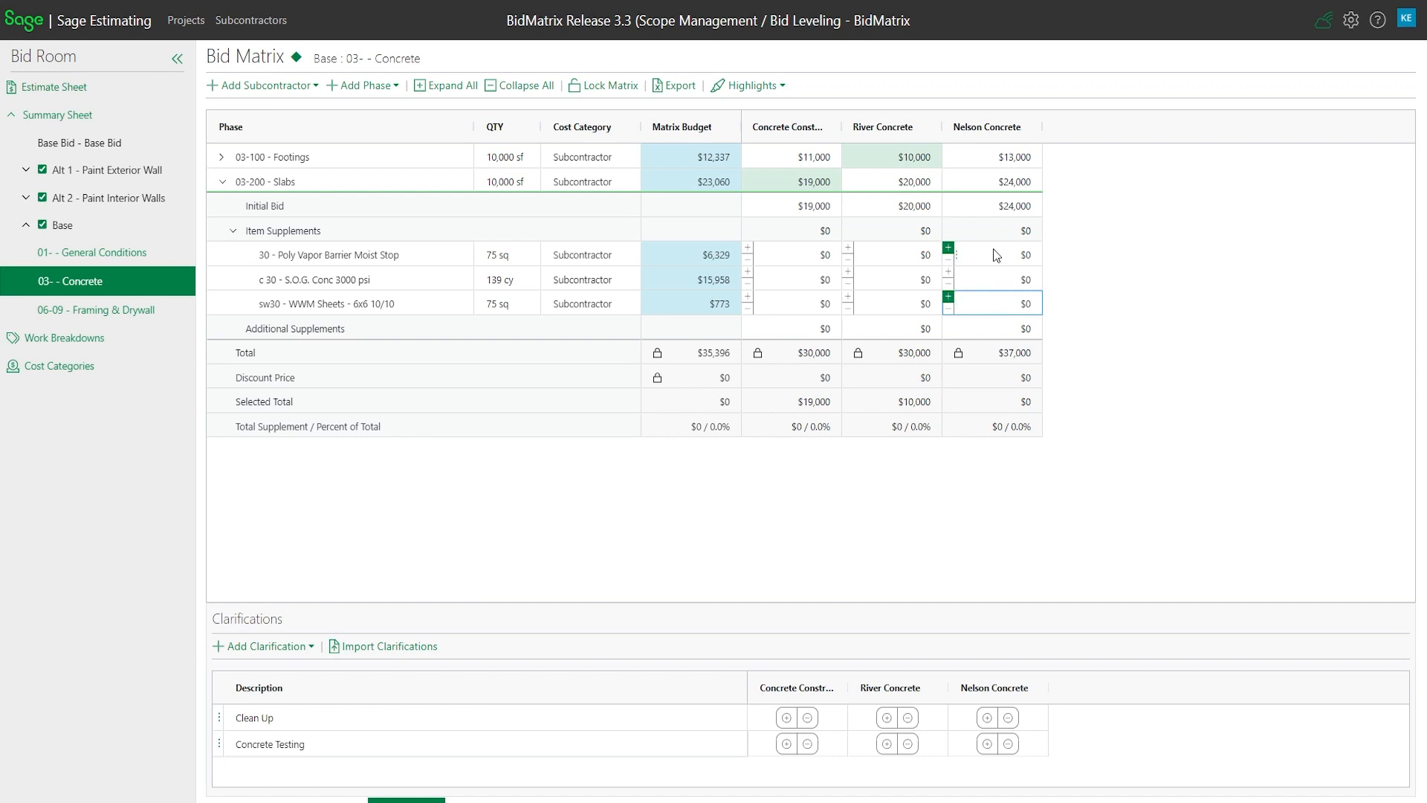
pyautogui.click(848, 272)
pyautogui.click(848, 260)
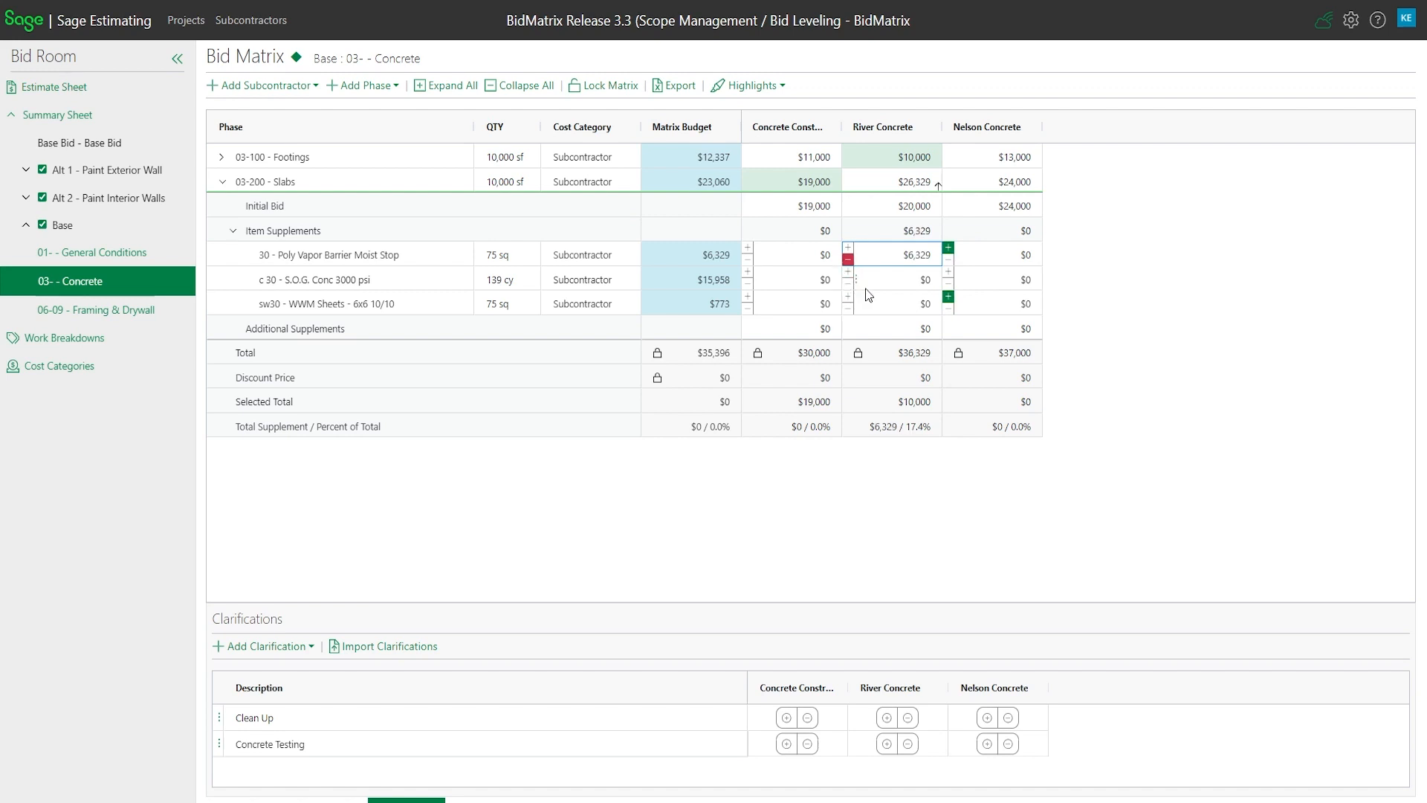
pyautogui.click(747, 283)
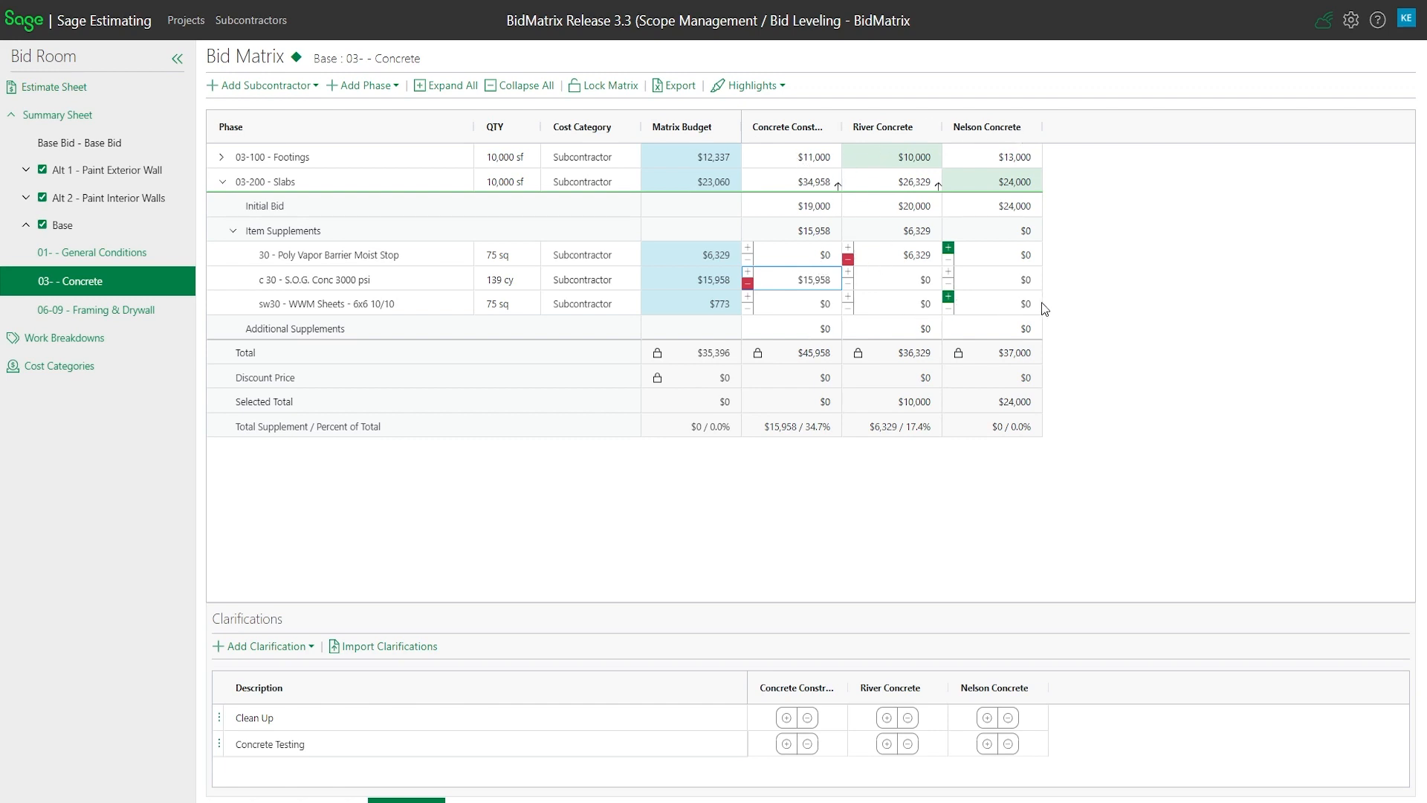
# - Set River Concrete's supplement for the S.O.G. Conc 3000 psi item to $8,000
pyautogui.click(907, 278)
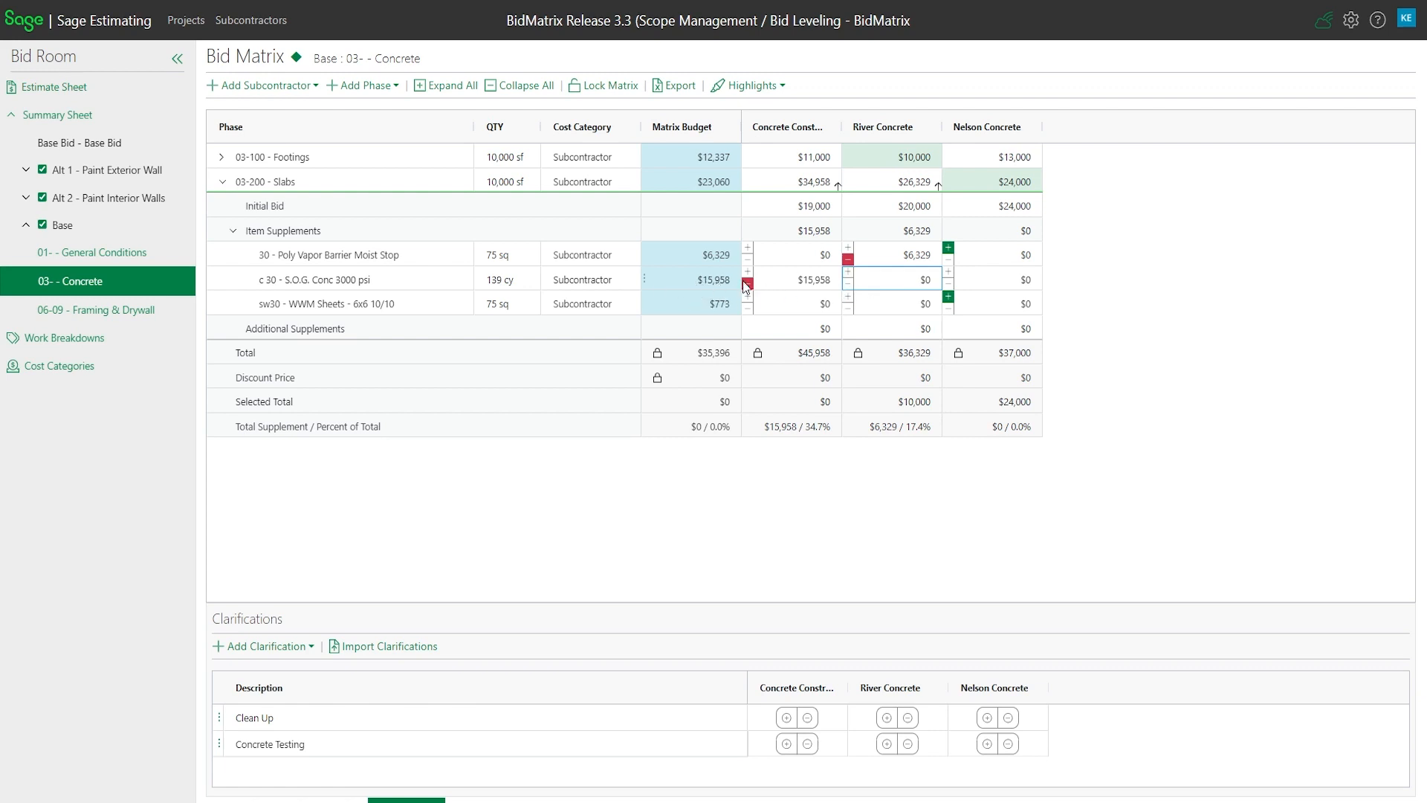
pyautogui.click(895, 279)
pyautogui.write('8000')
pyautogui.press('Return')
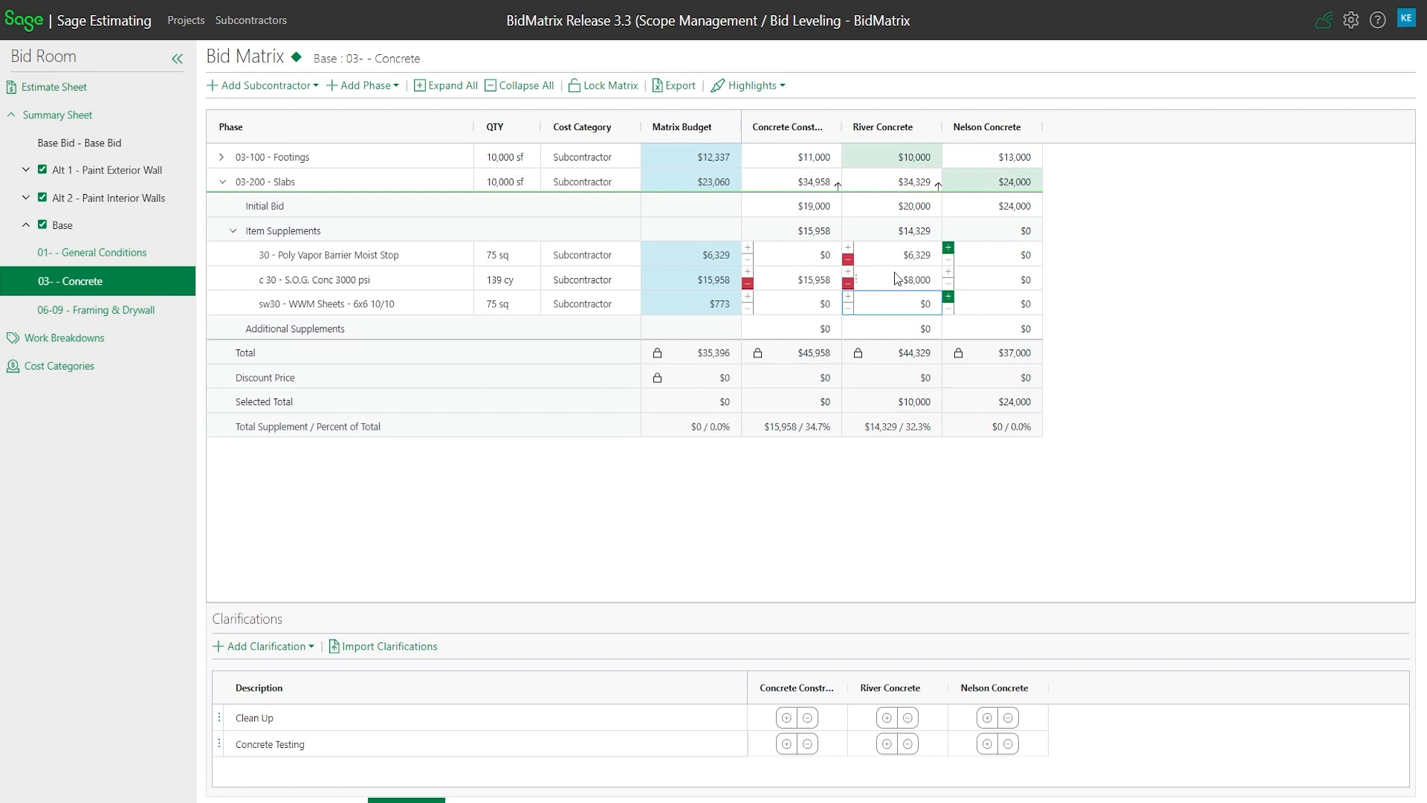
# - Mark WWM Sheets as included for Concrete Construction and River Concrete, keeping the item supplements expanded
pyautogui.click(747, 295)
pyautogui.click(848, 296)
pyautogui.click(233, 231)
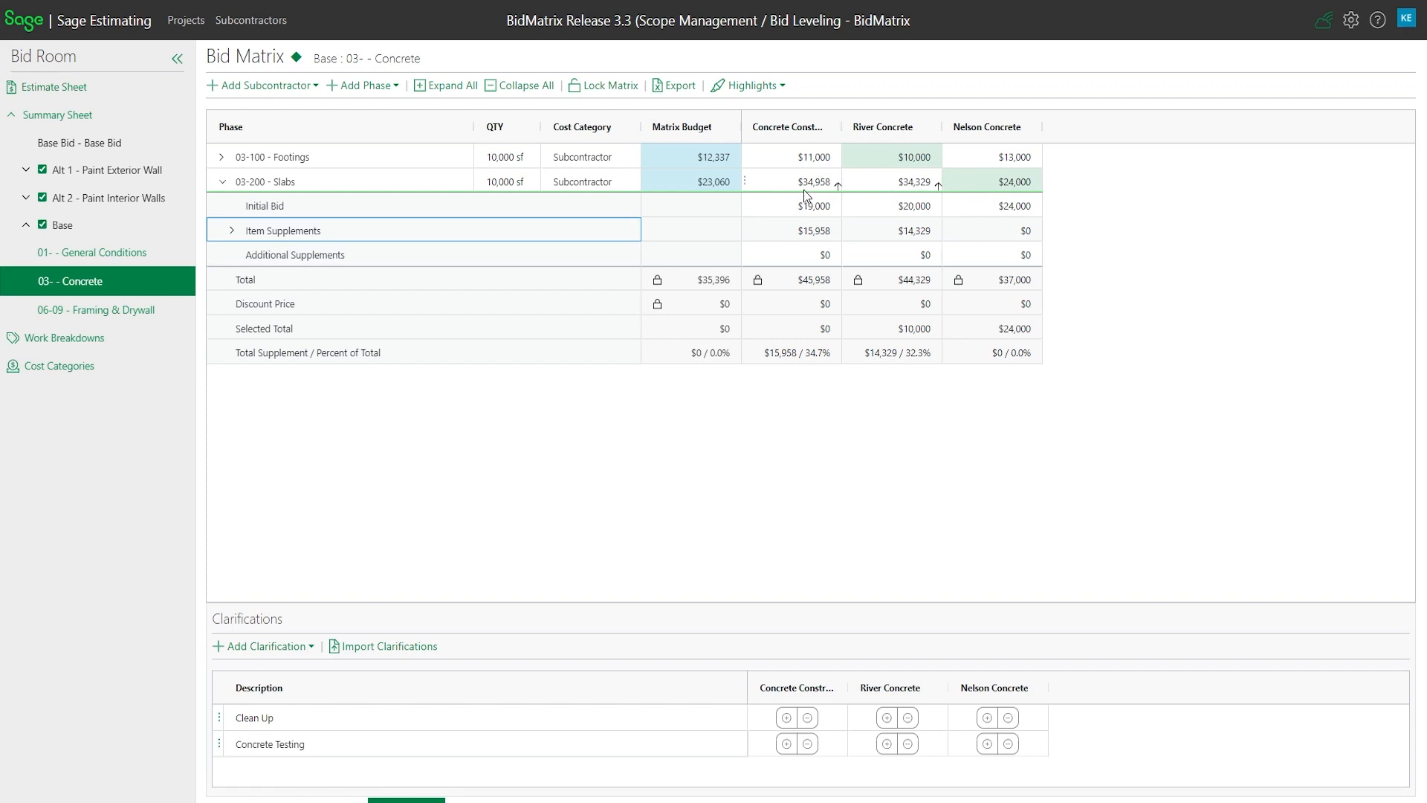
pyautogui.click(232, 232)
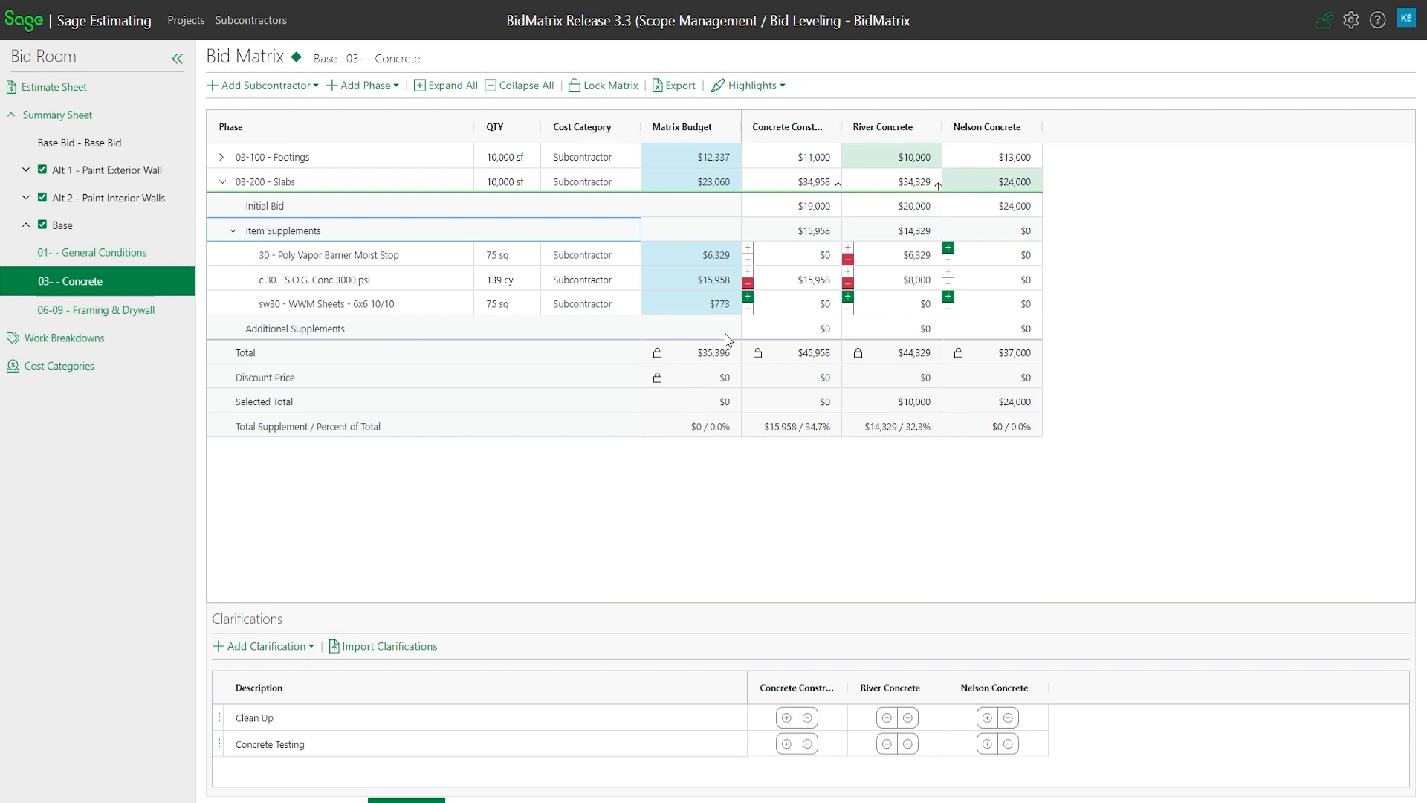
# - Set River Concrete's additional supplement for the Slabs phase to $200 and collapse the item supplements
pyautogui.click(801, 336)
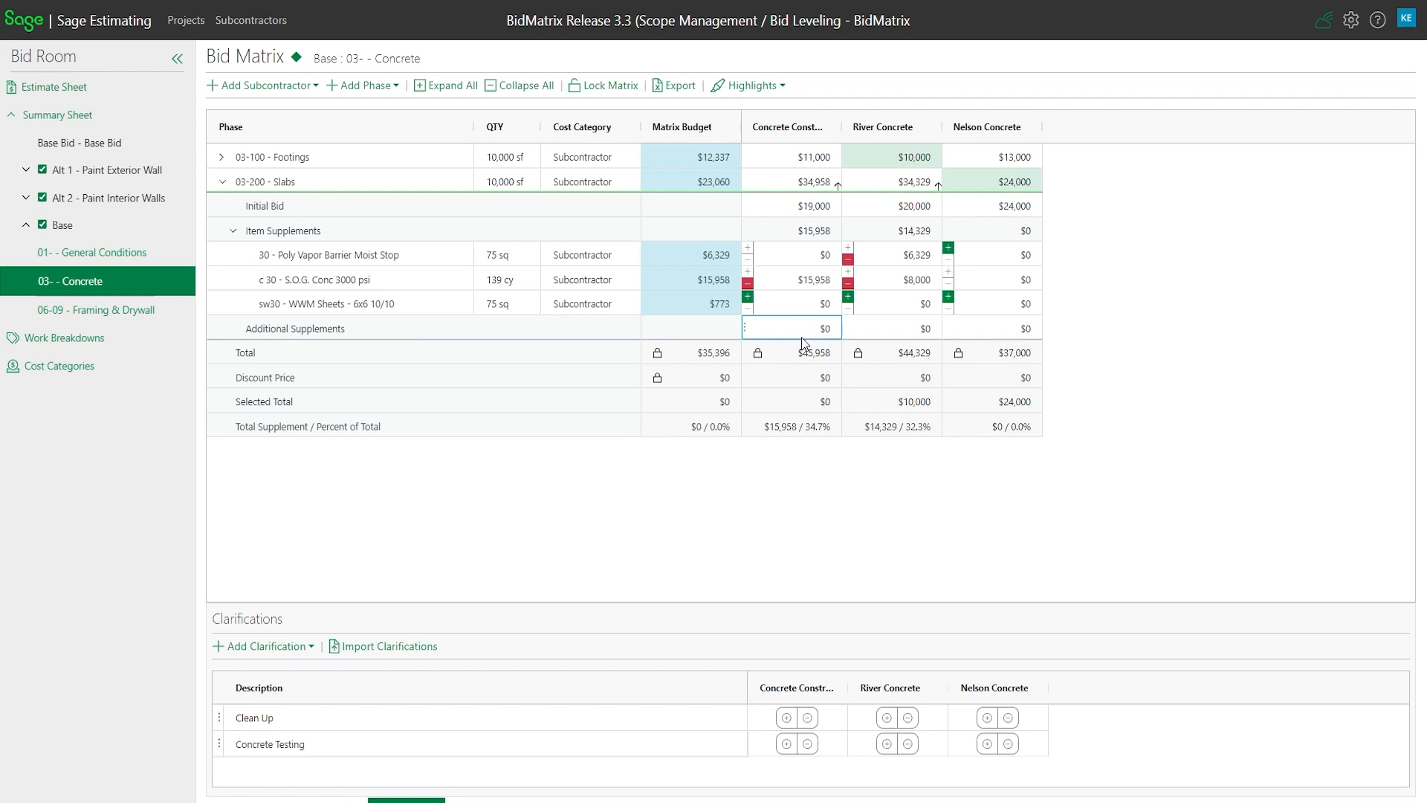
pyautogui.press('Tab')
pyautogui.write('200')
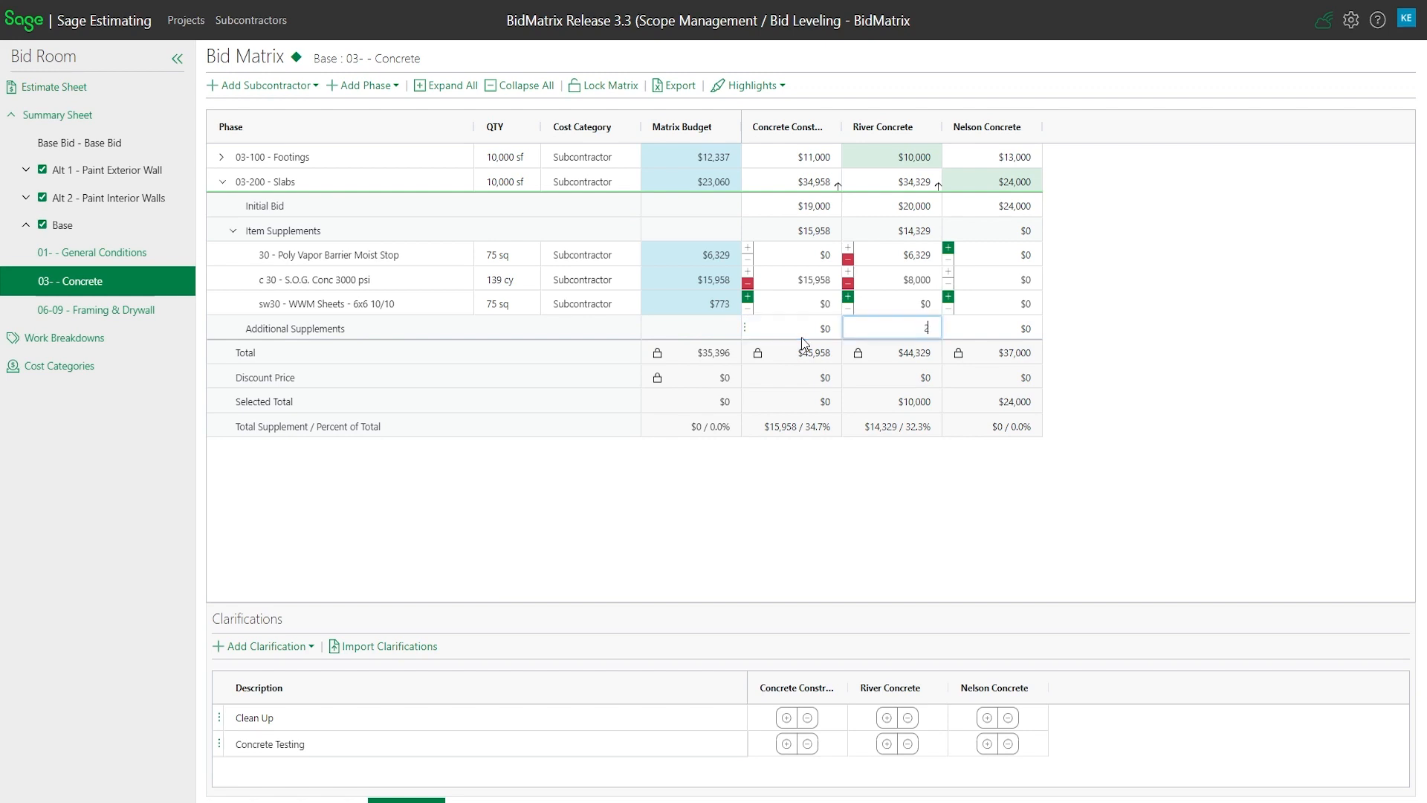
pyautogui.click(909, 308)
pyautogui.click(895, 329)
pyautogui.click(226, 230)
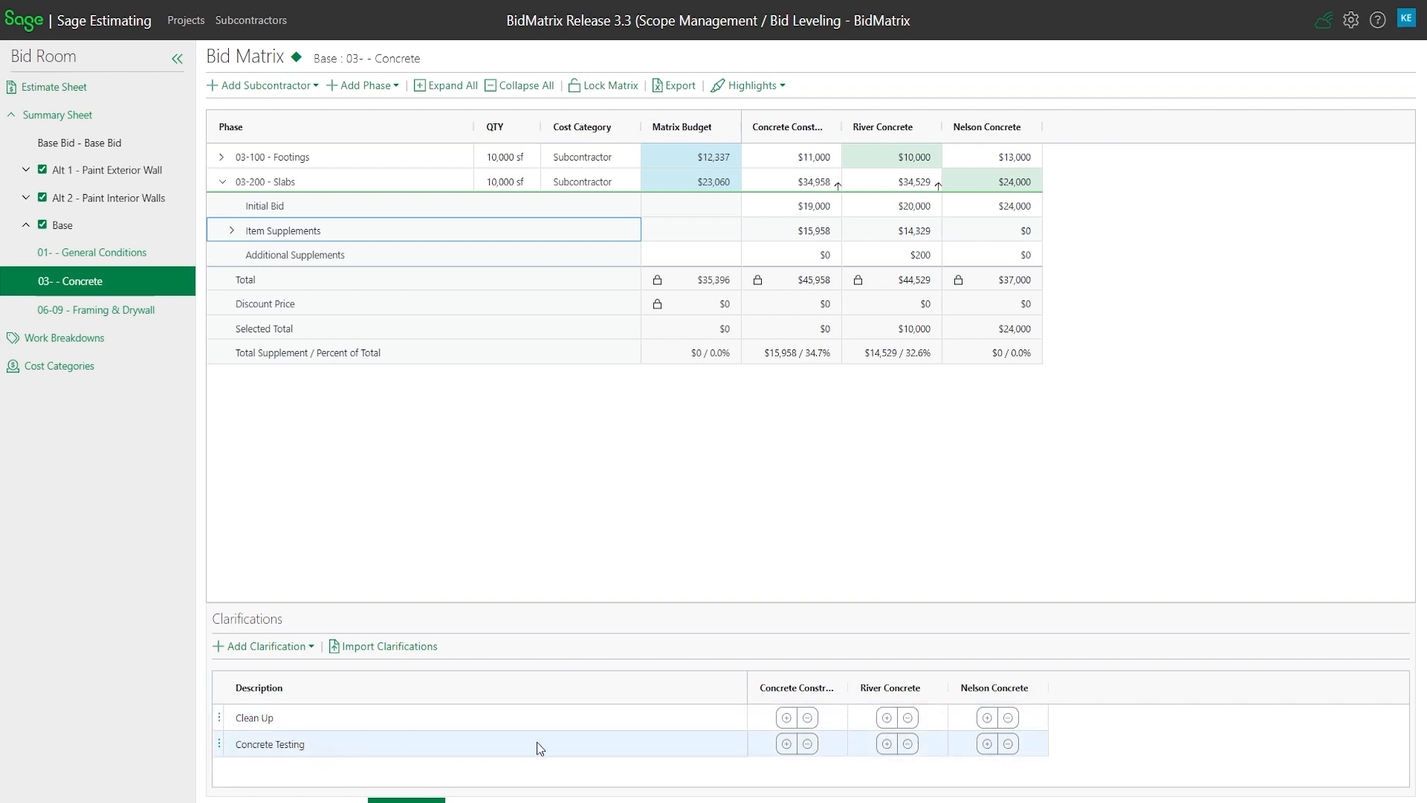
# - Supplement the Concrete Testing clarification for Concrete Construction with $200 on 03-200 Slabs
pyautogui.click(751, 743)
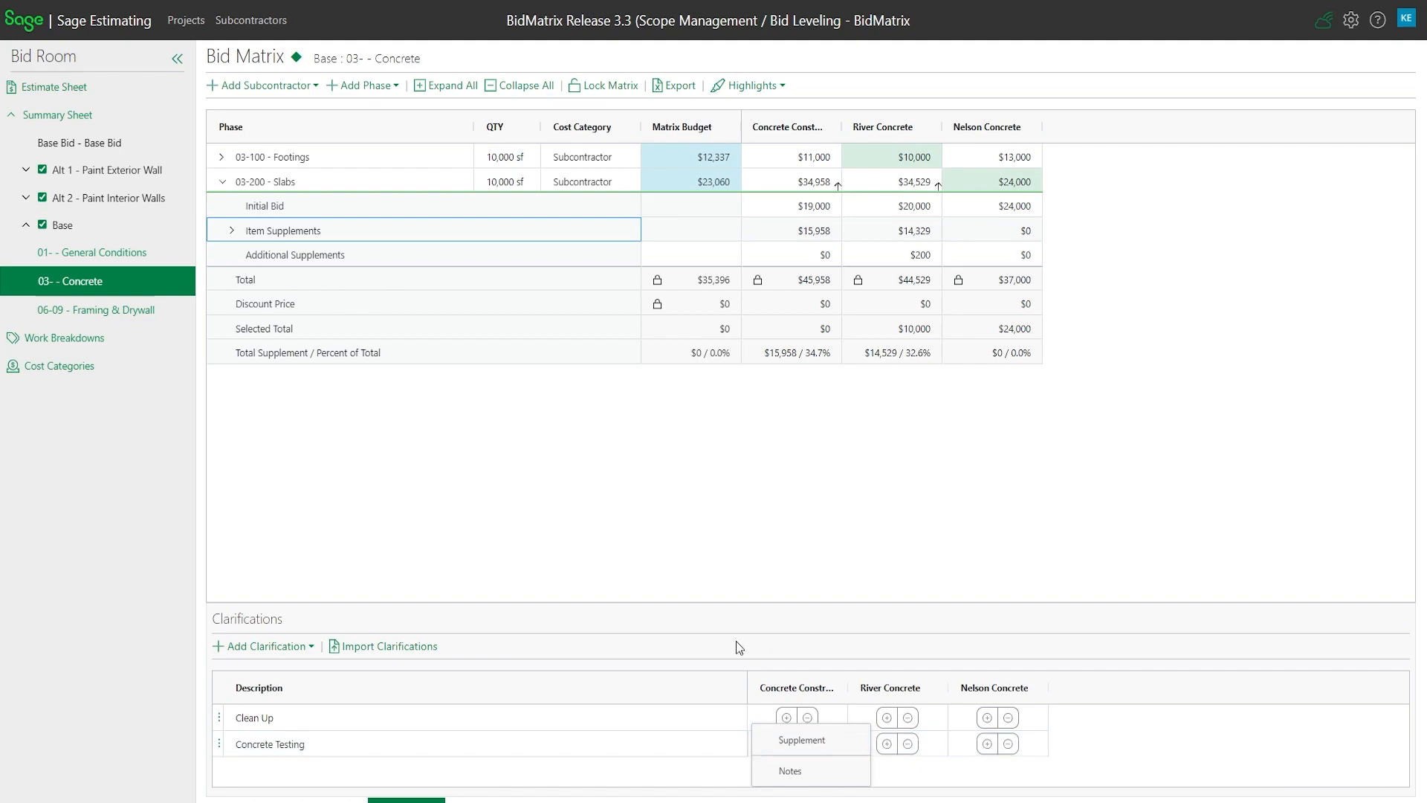
pyautogui.click(794, 744)
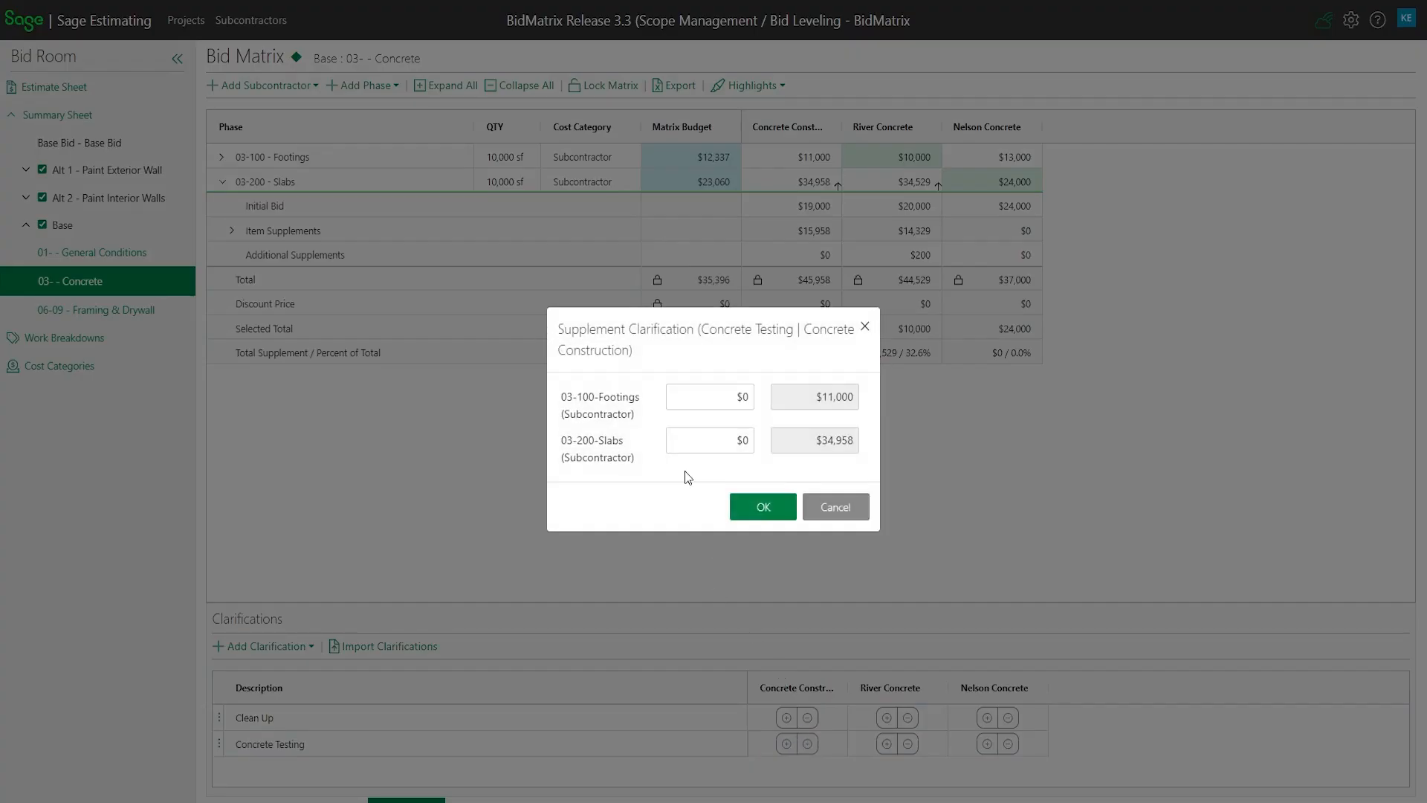
pyautogui.click(676, 439)
pyautogui.write('100')
pyautogui.click(765, 508)
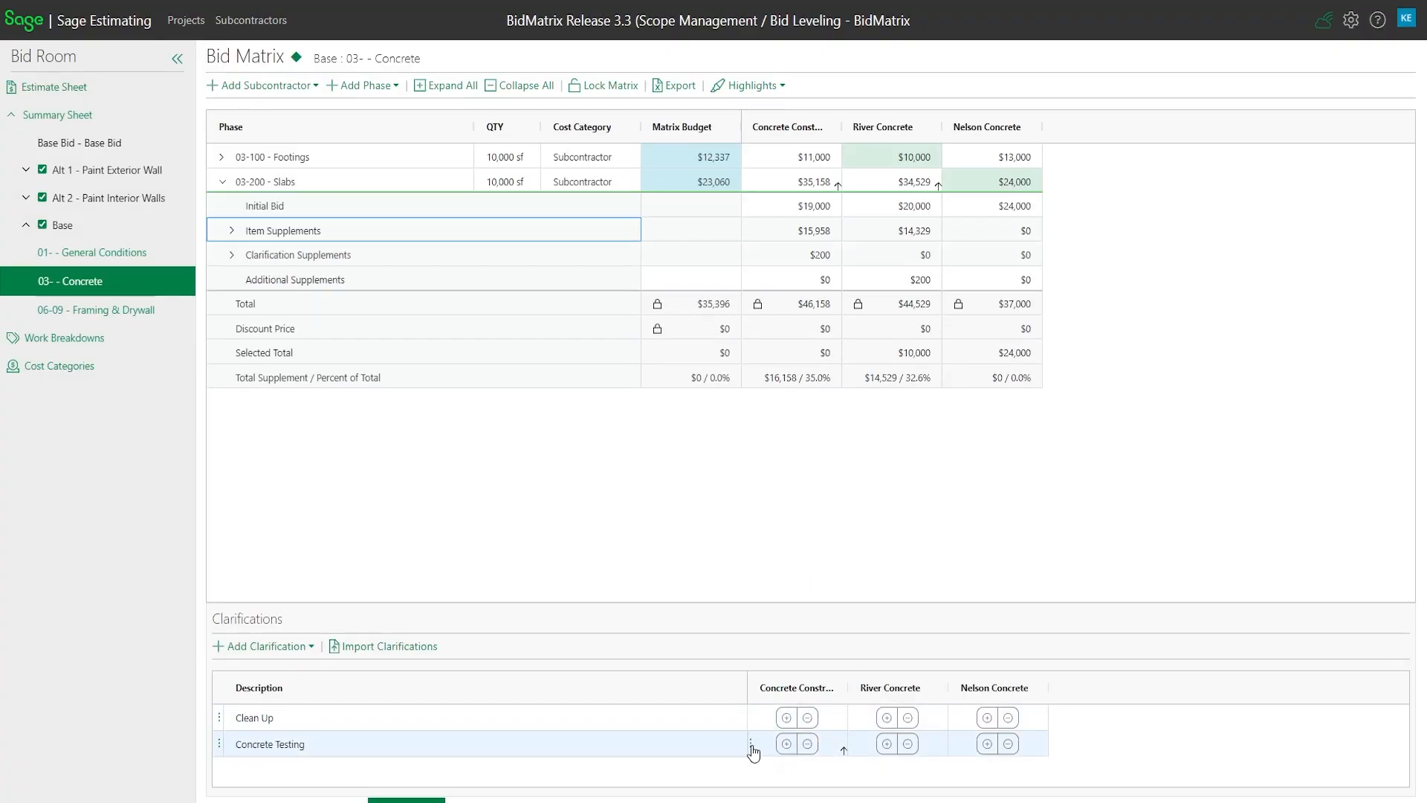
# - Review Concrete Construction's Concrete Testing supplement and expand the clarification supplements under Slabs
pyautogui.click(751, 745)
pyautogui.click(773, 743)
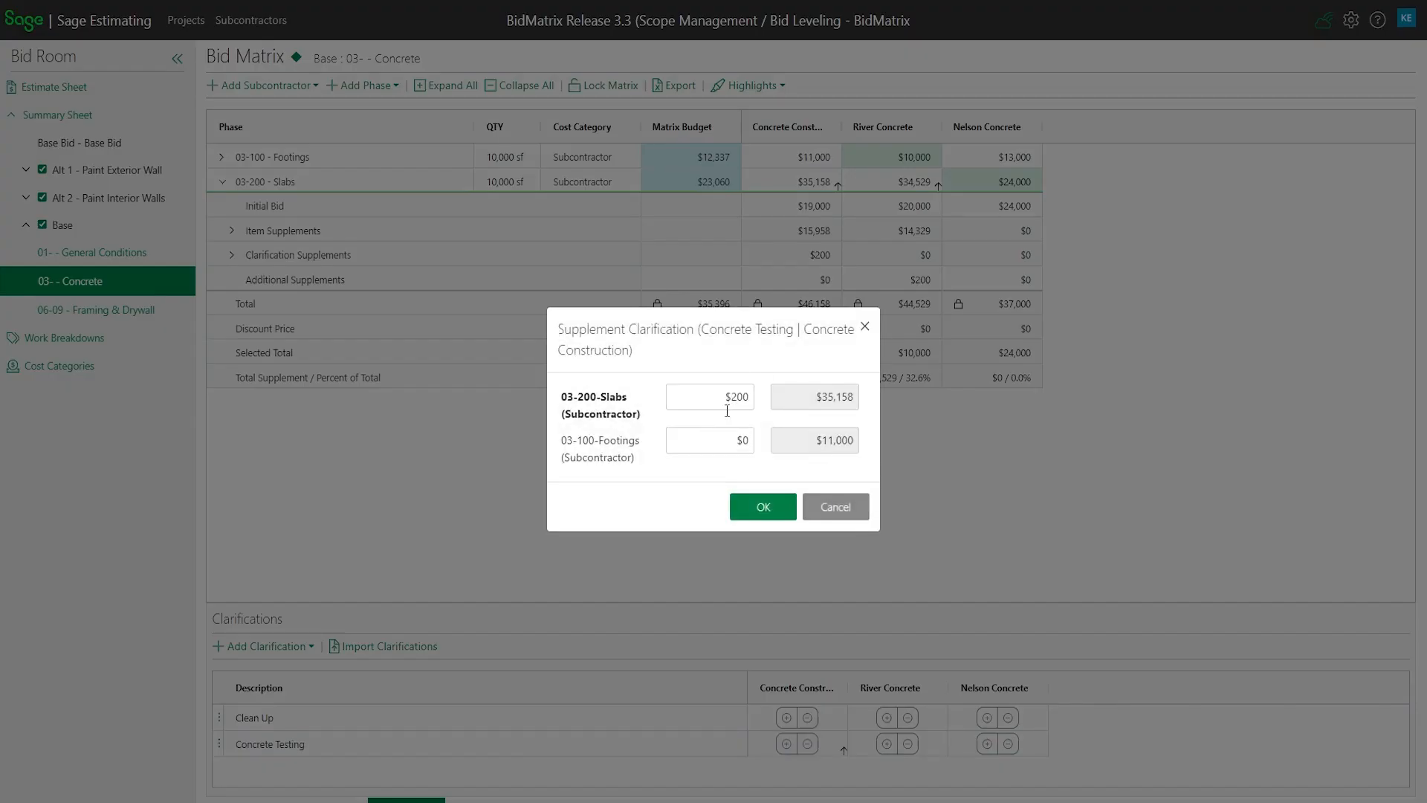
pyautogui.click(763, 508)
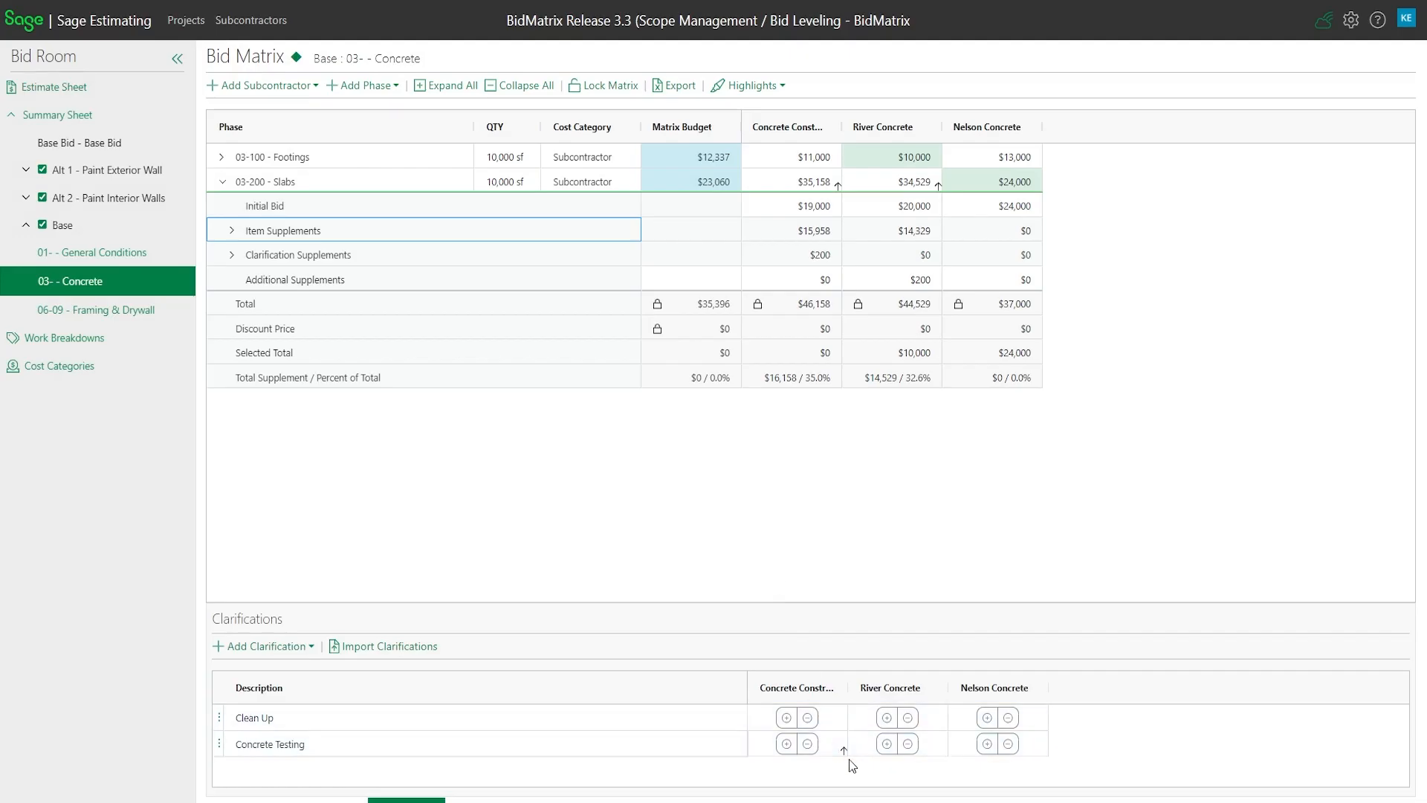
pyautogui.moveTo(844, 755)
pyautogui.moveTo(839, 191)
pyautogui.click(232, 255)
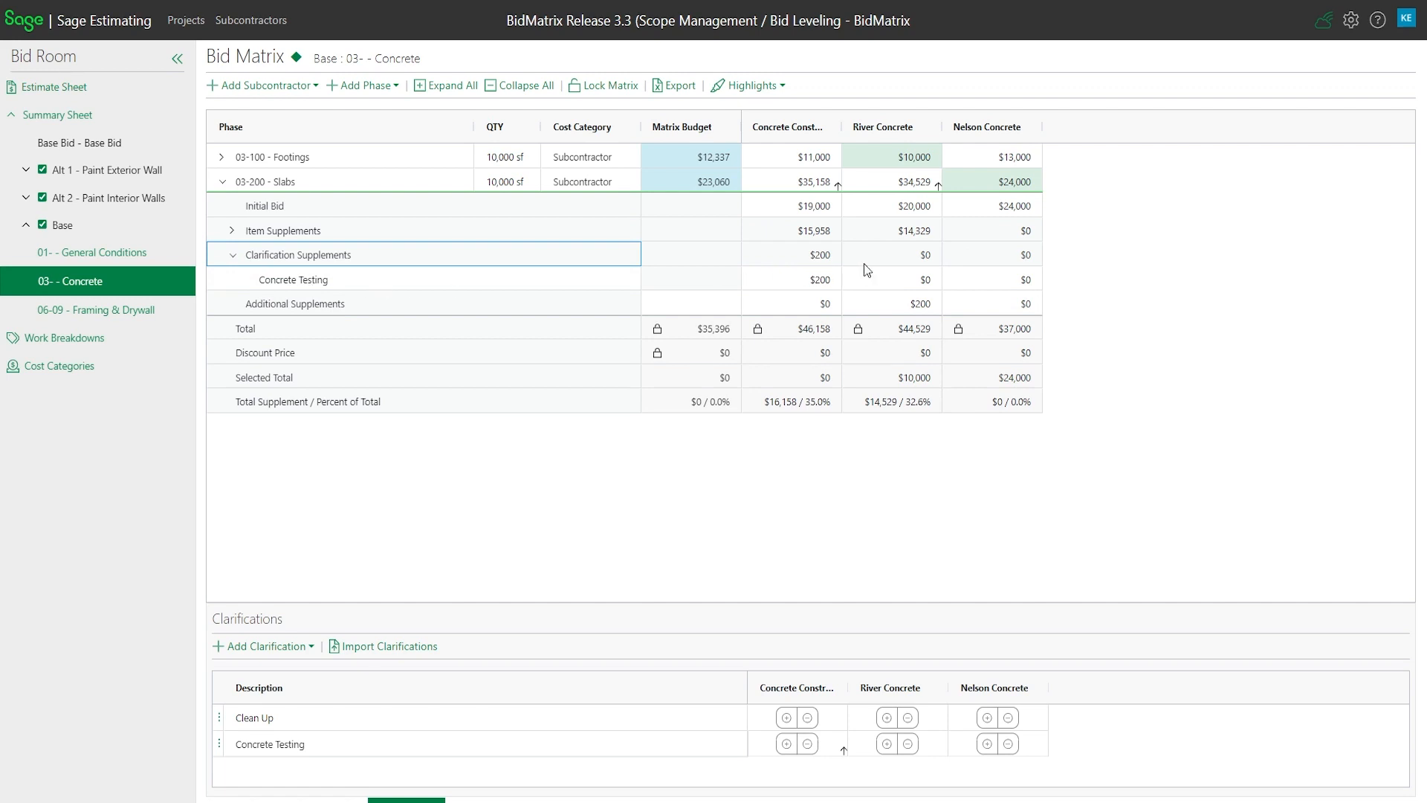
# - Supplement the Clean Up clarification for Concrete Construction with $75 on 03-200 Slabs
pyautogui.click(752, 718)
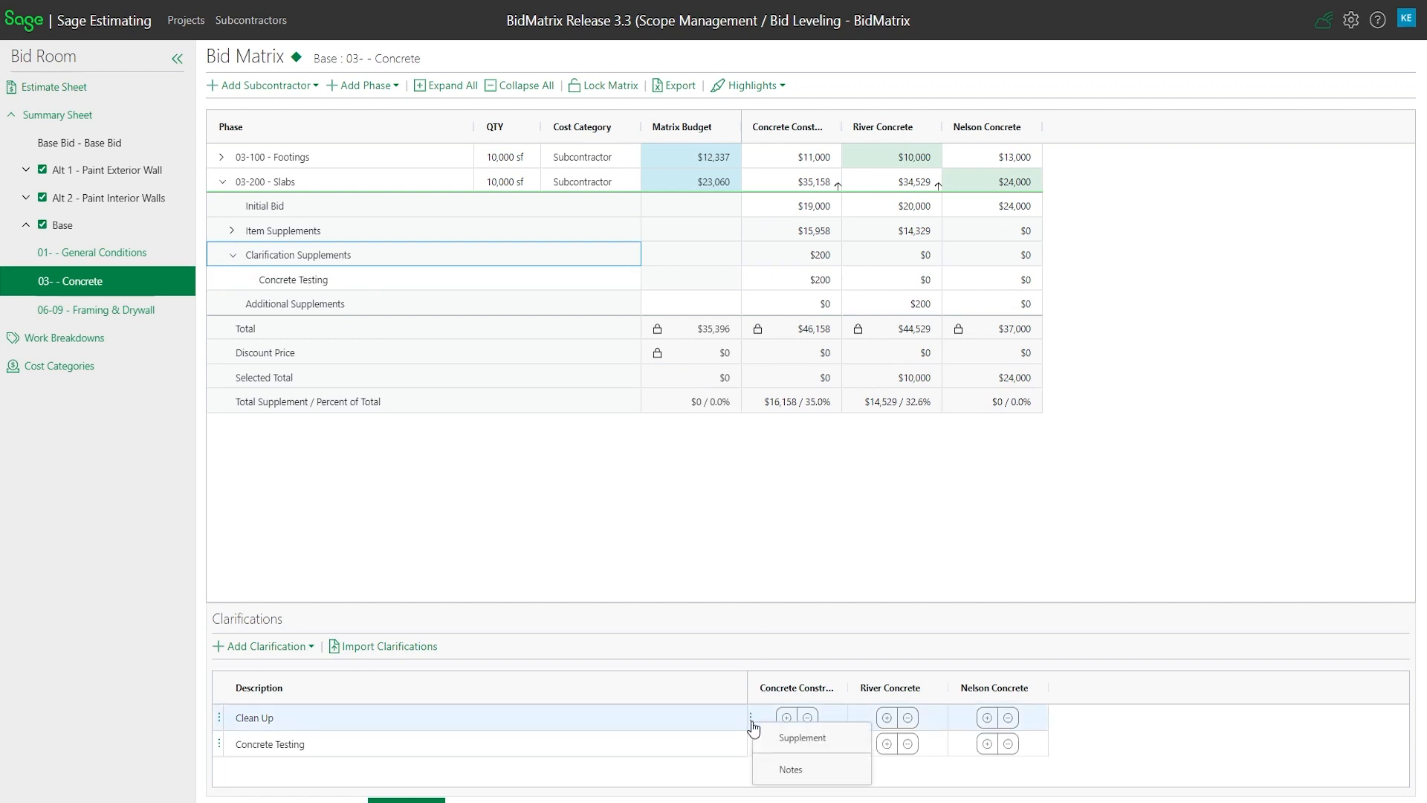
pyautogui.click(812, 738)
pyautogui.click(718, 437)
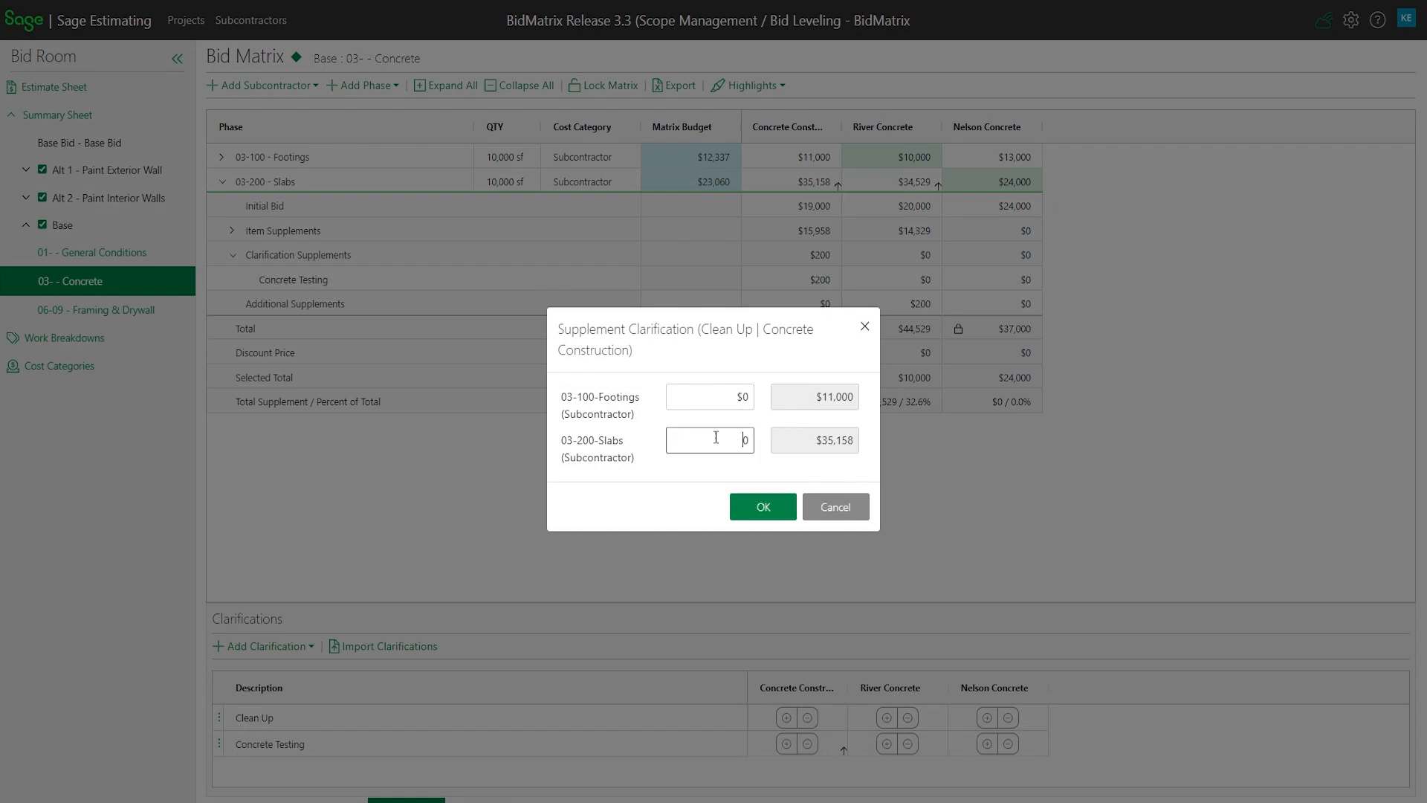
pyautogui.write('75')
pyautogui.click(762, 506)
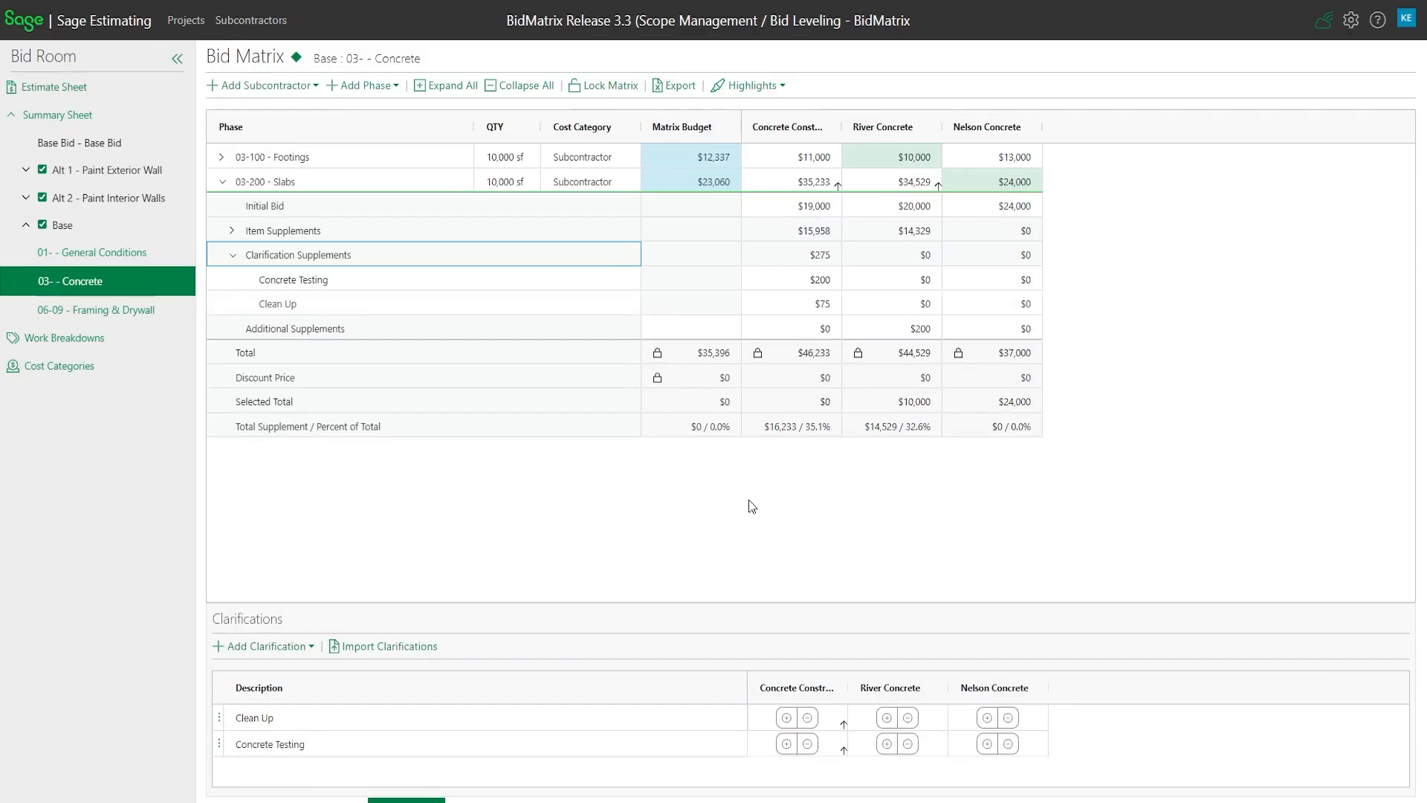
# - Check the Concrete Testing and Clean Up rows under the clarification supplements and collapse the Slabs phase
pyautogui.click(307, 281)
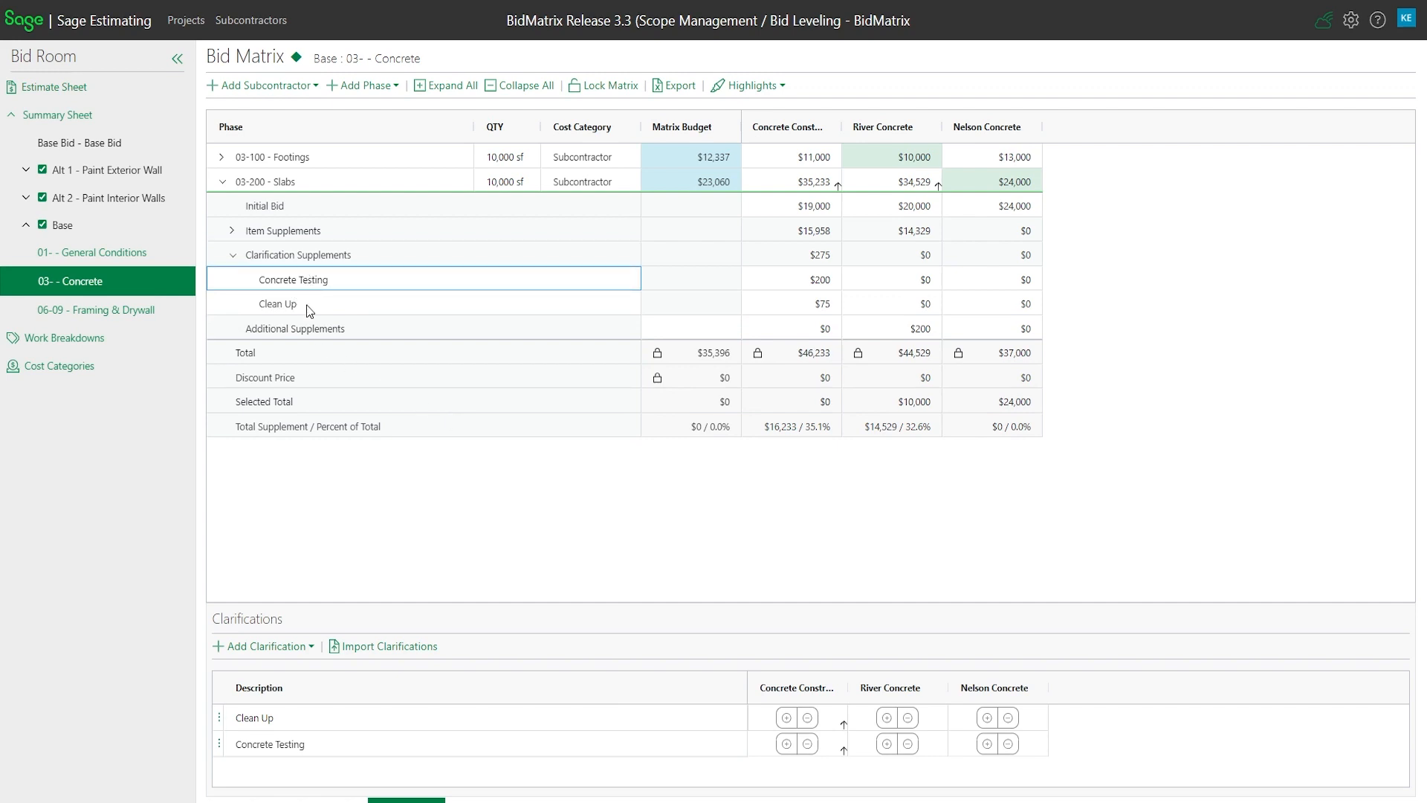
pyautogui.click(310, 309)
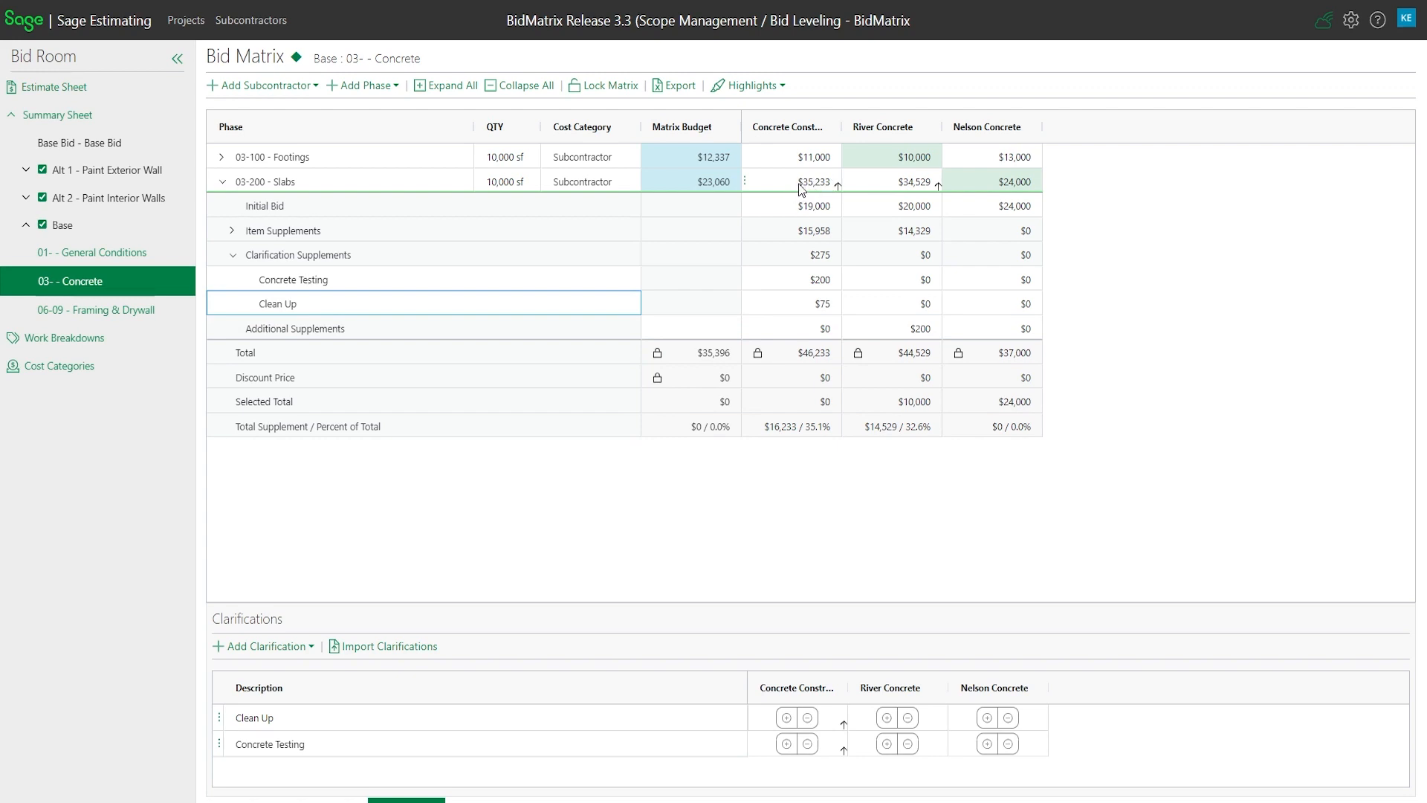
pyautogui.click(221, 181)
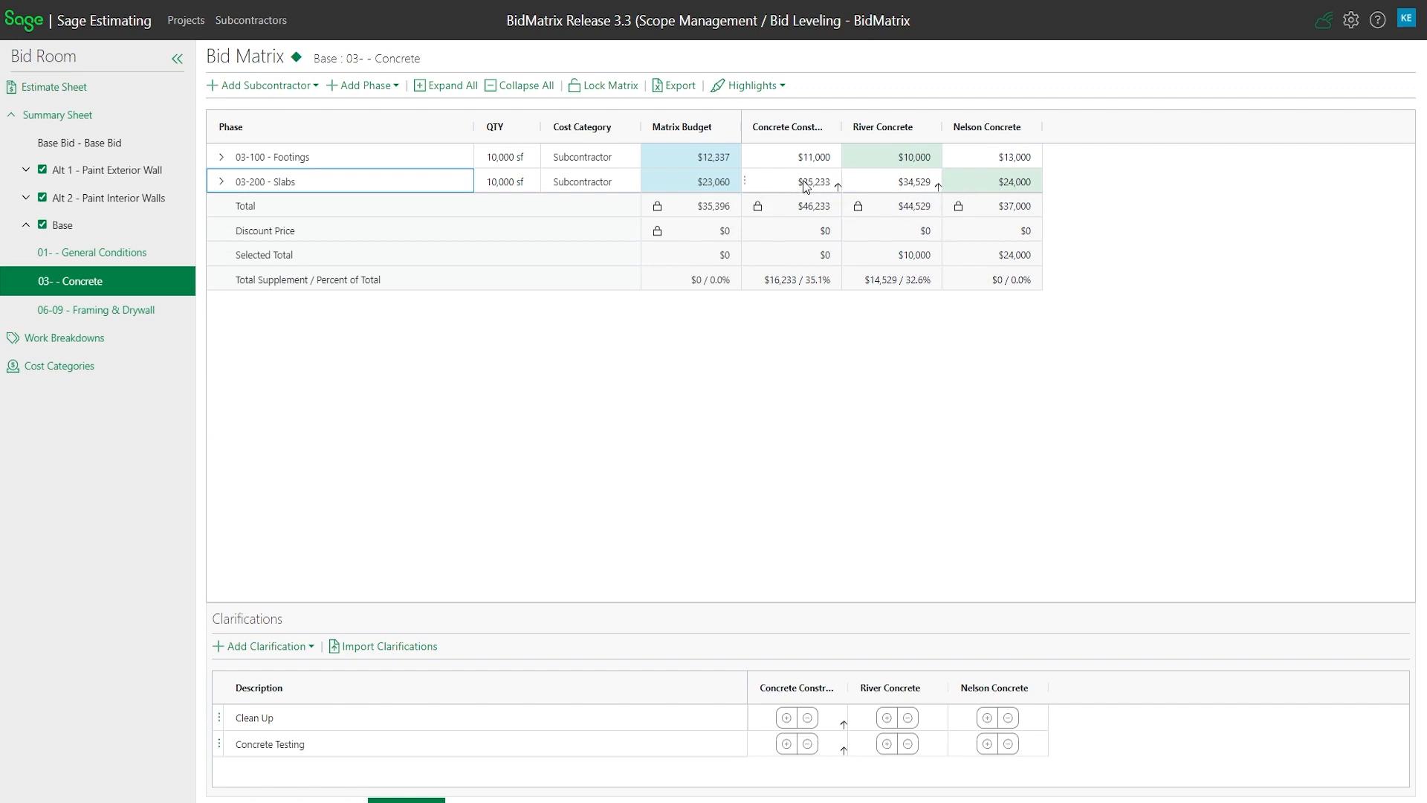
# - Reopen the supplements of Concrete Construction's 03-200 Slabs bid and examine its initial bid and item supplements
pyautogui.click(749, 186)
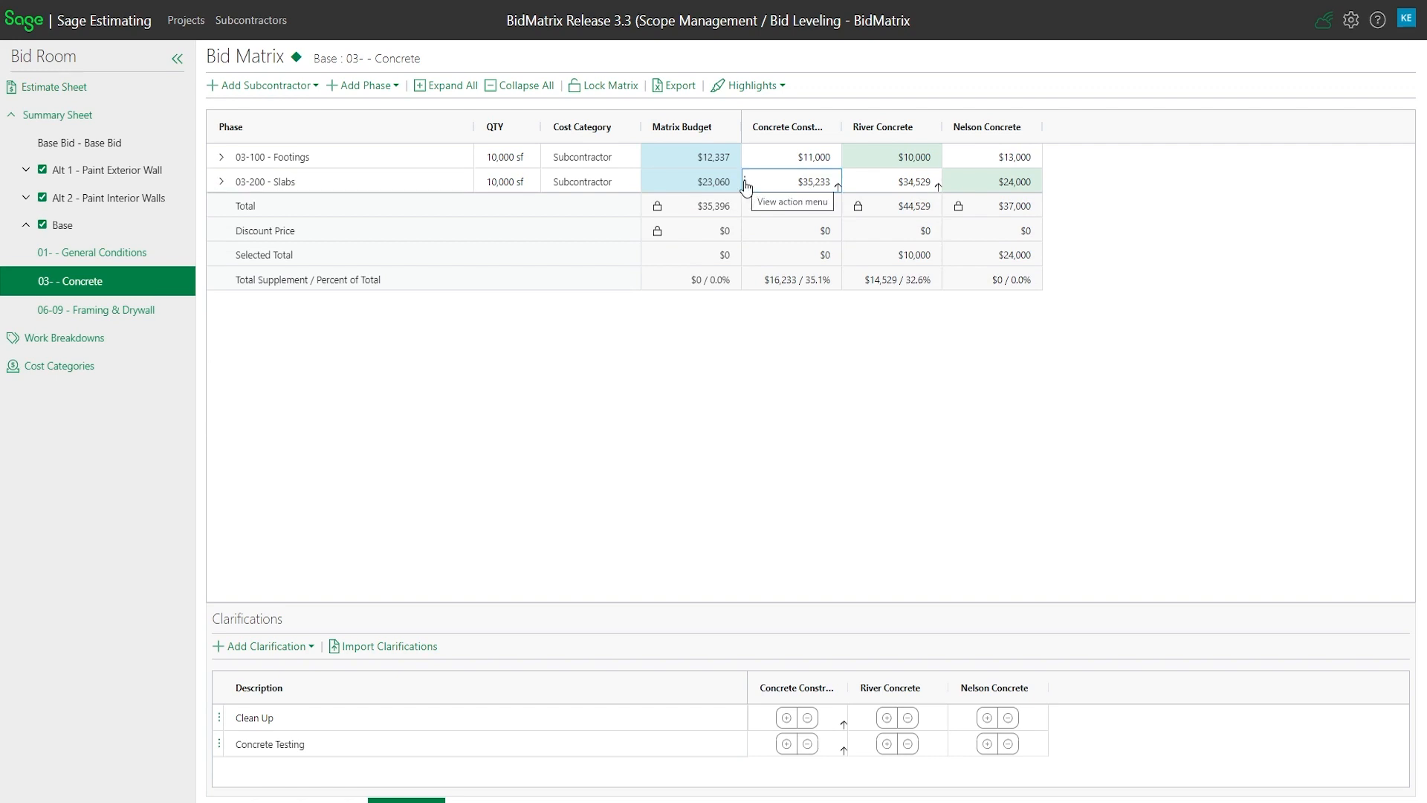
pyautogui.click(746, 186)
pyautogui.click(776, 249)
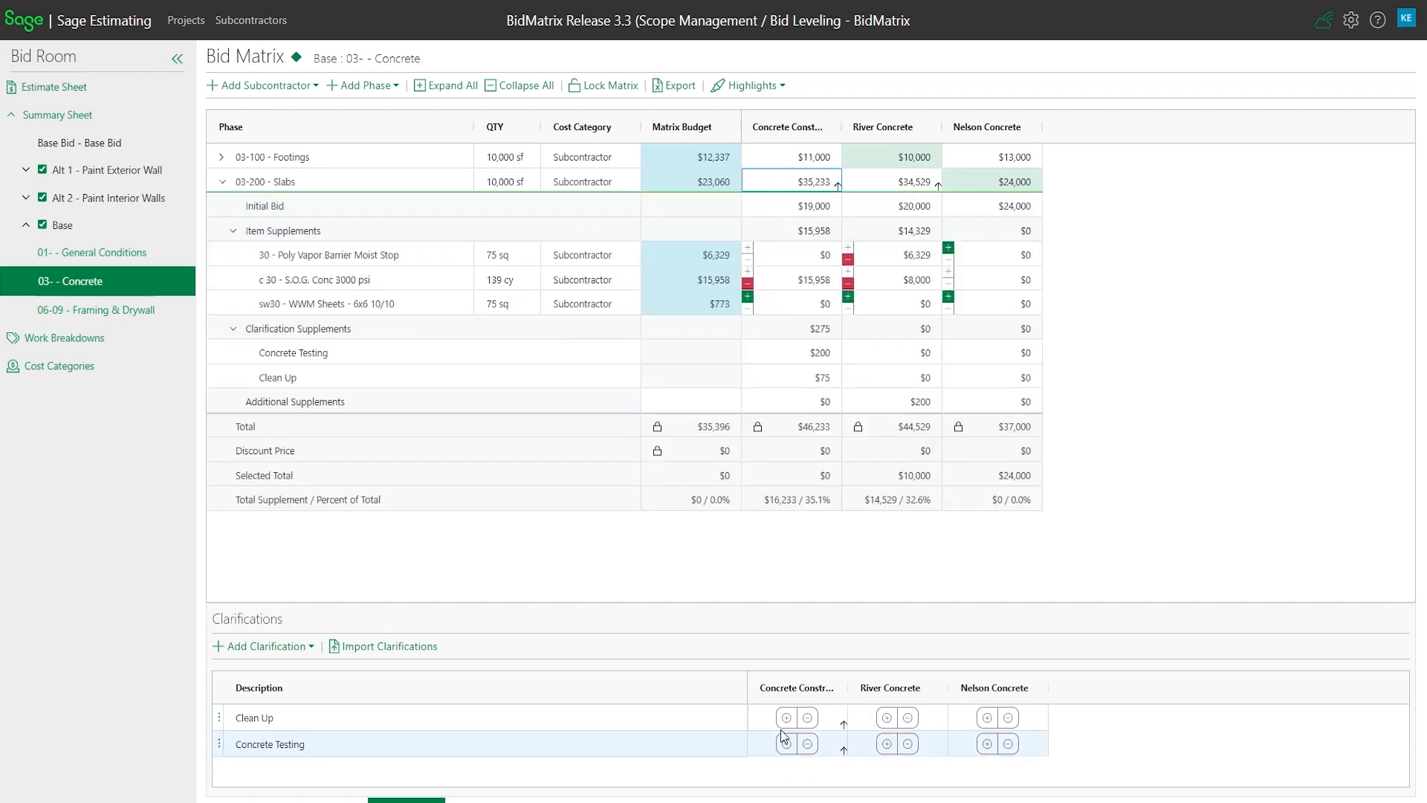
pyautogui.click(222, 182)
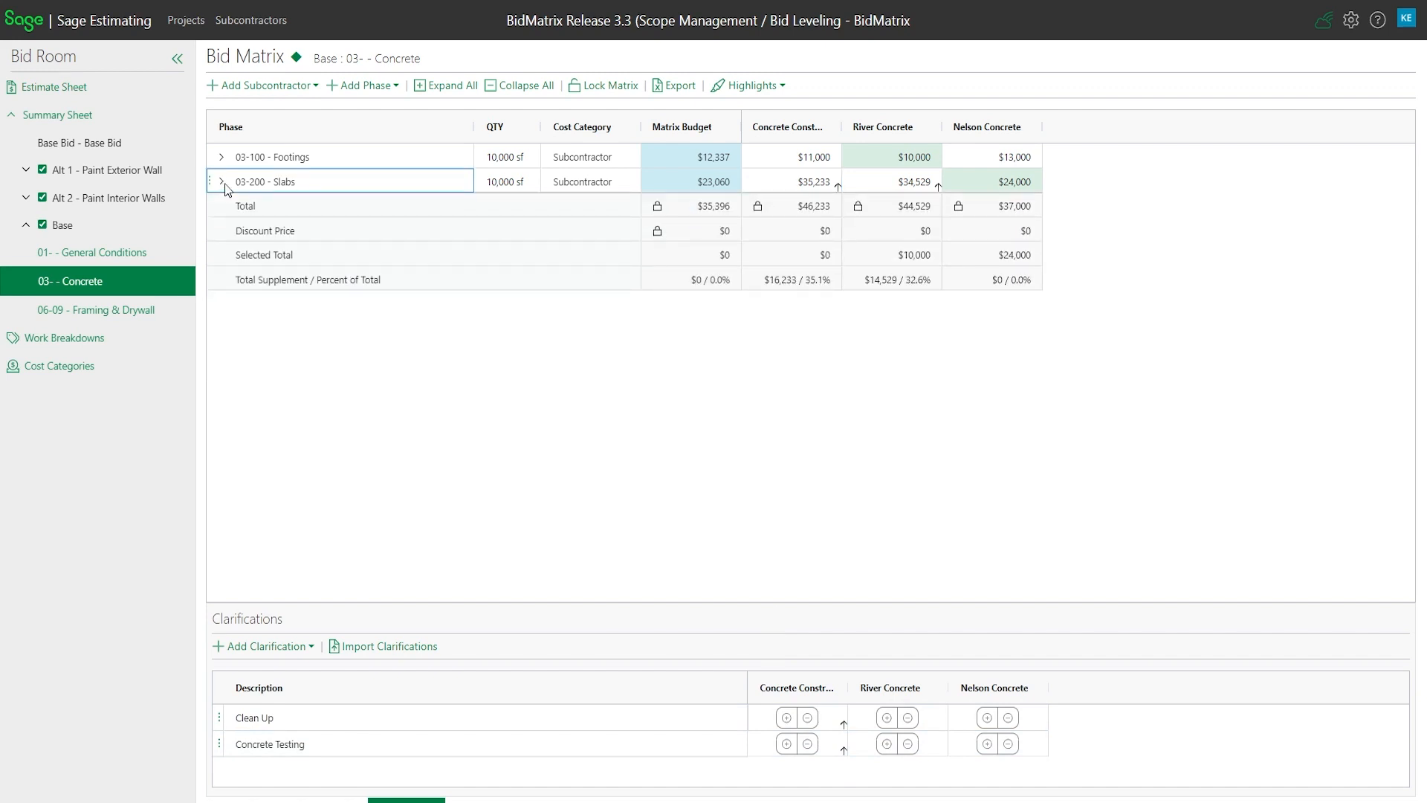
pyautogui.click(223, 182)
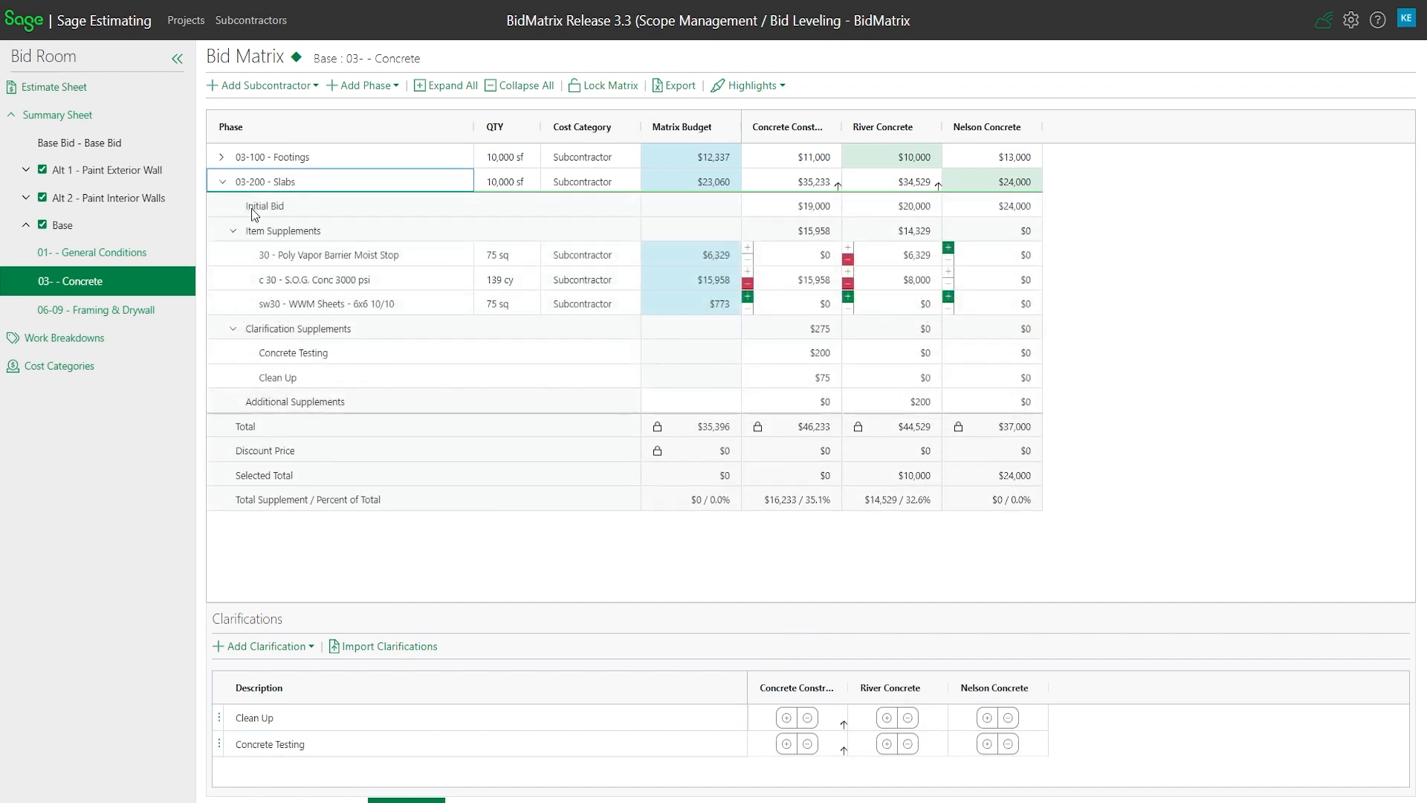
pyautogui.click(805, 209)
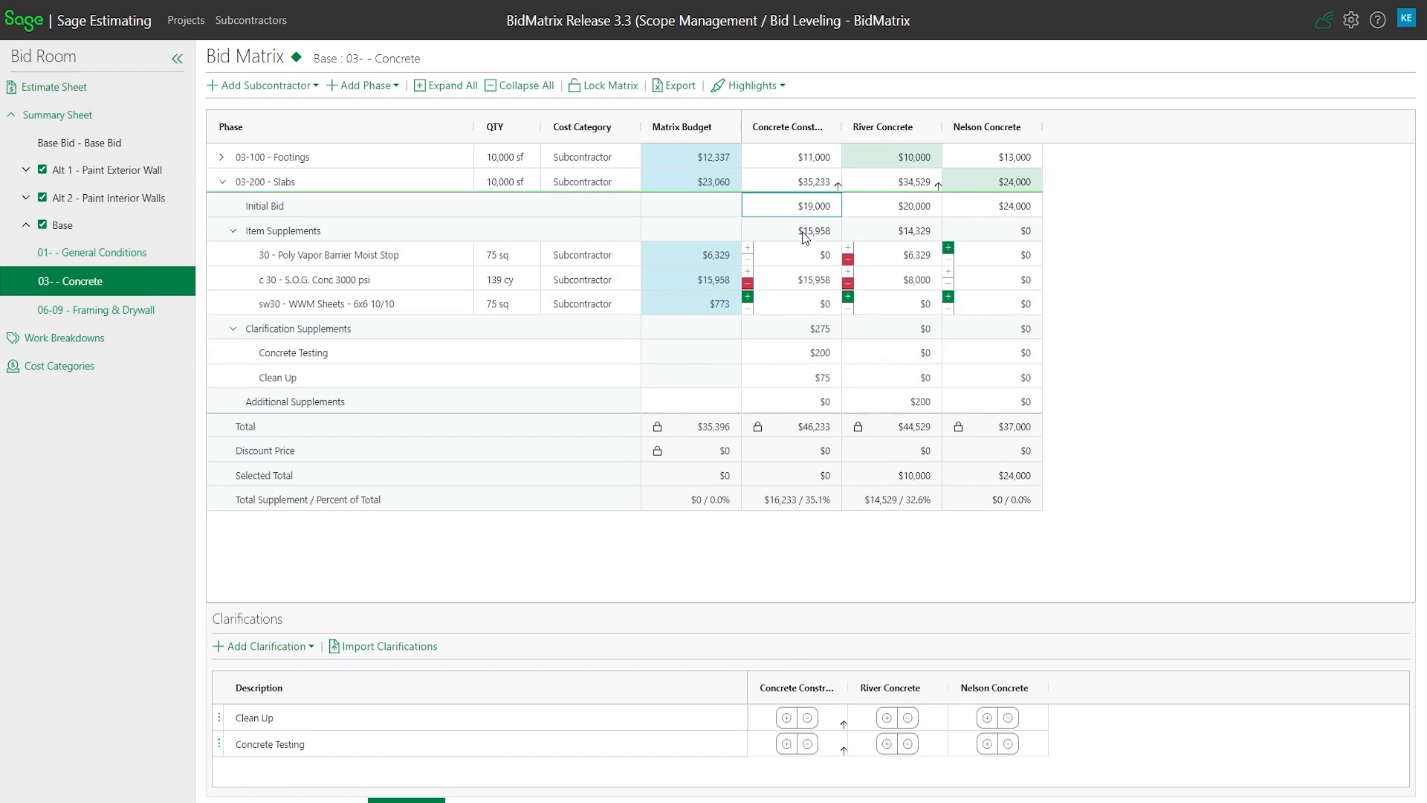
pyautogui.click(803, 238)
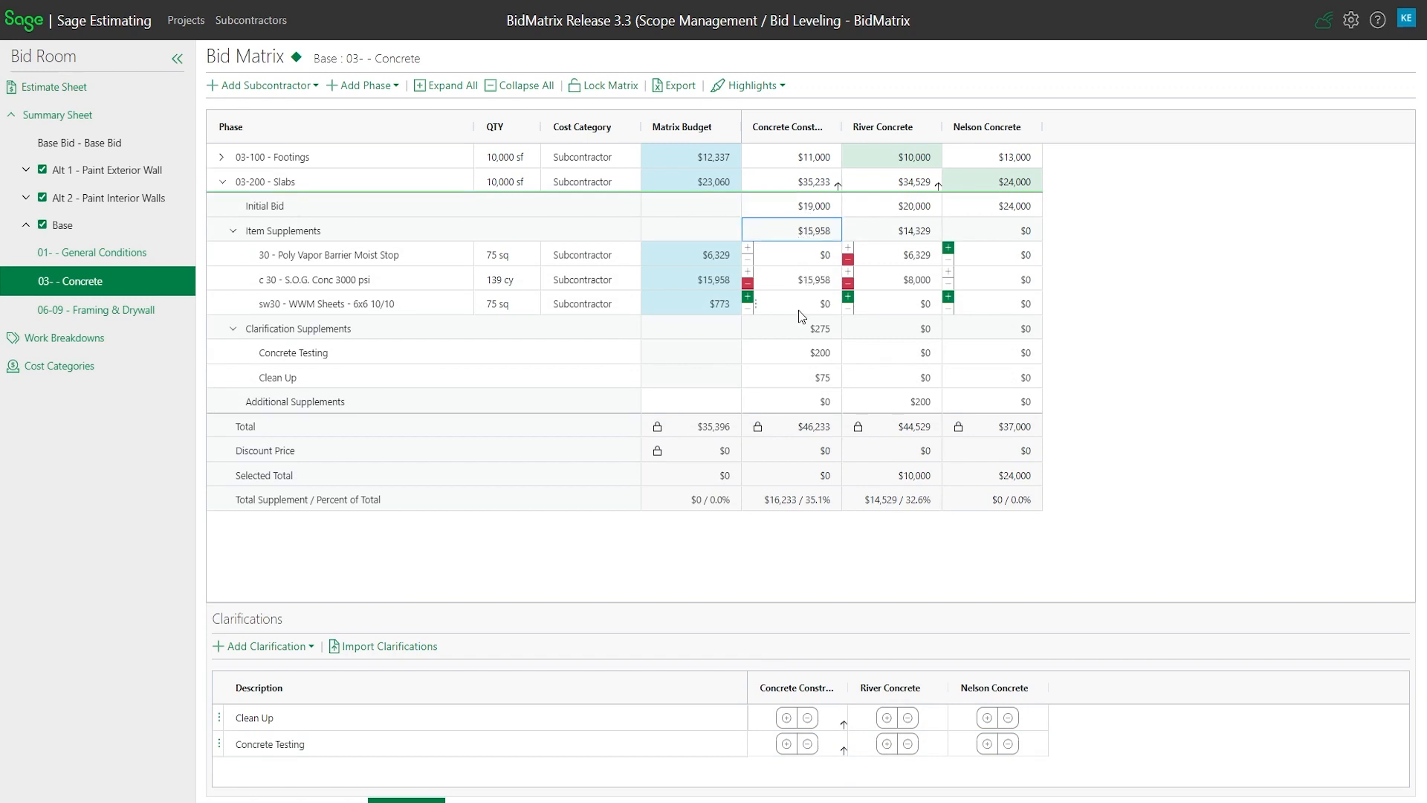